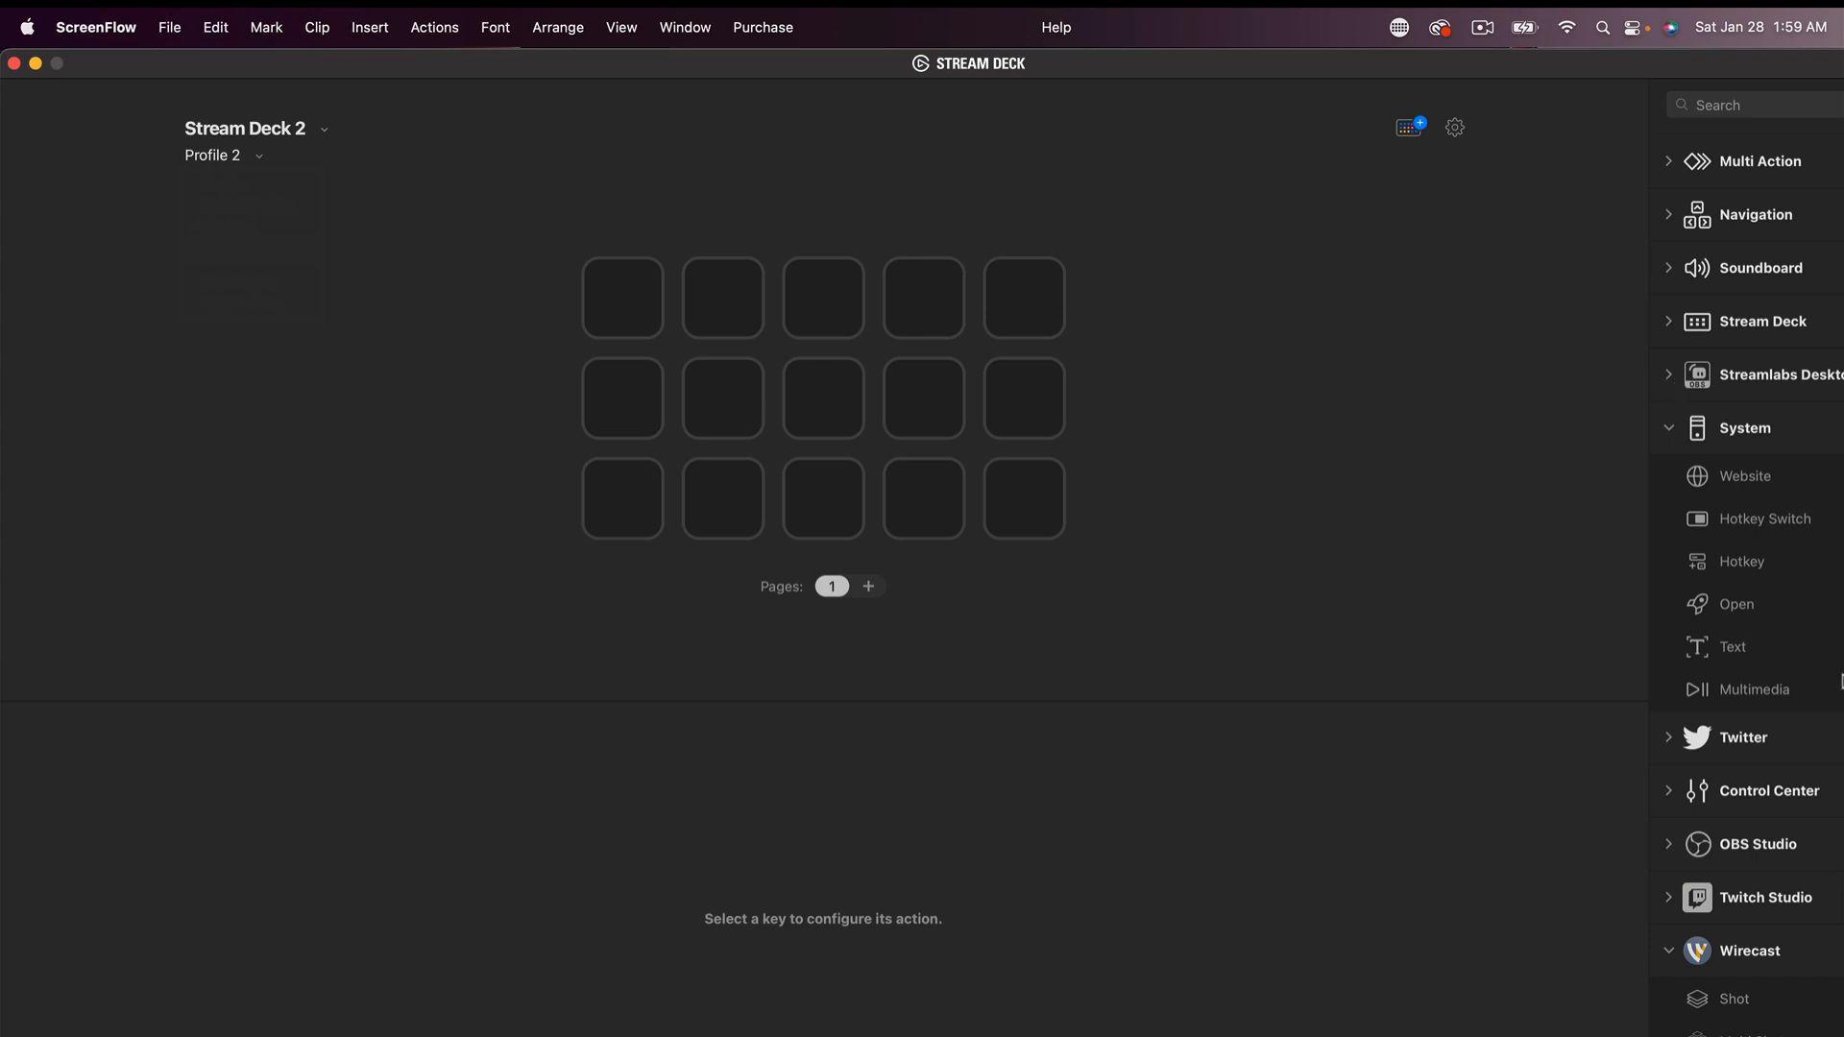
- Place a System Open action on each of the five keys in the middle row of Profile 2
scroll(1708, 433, down, 1)
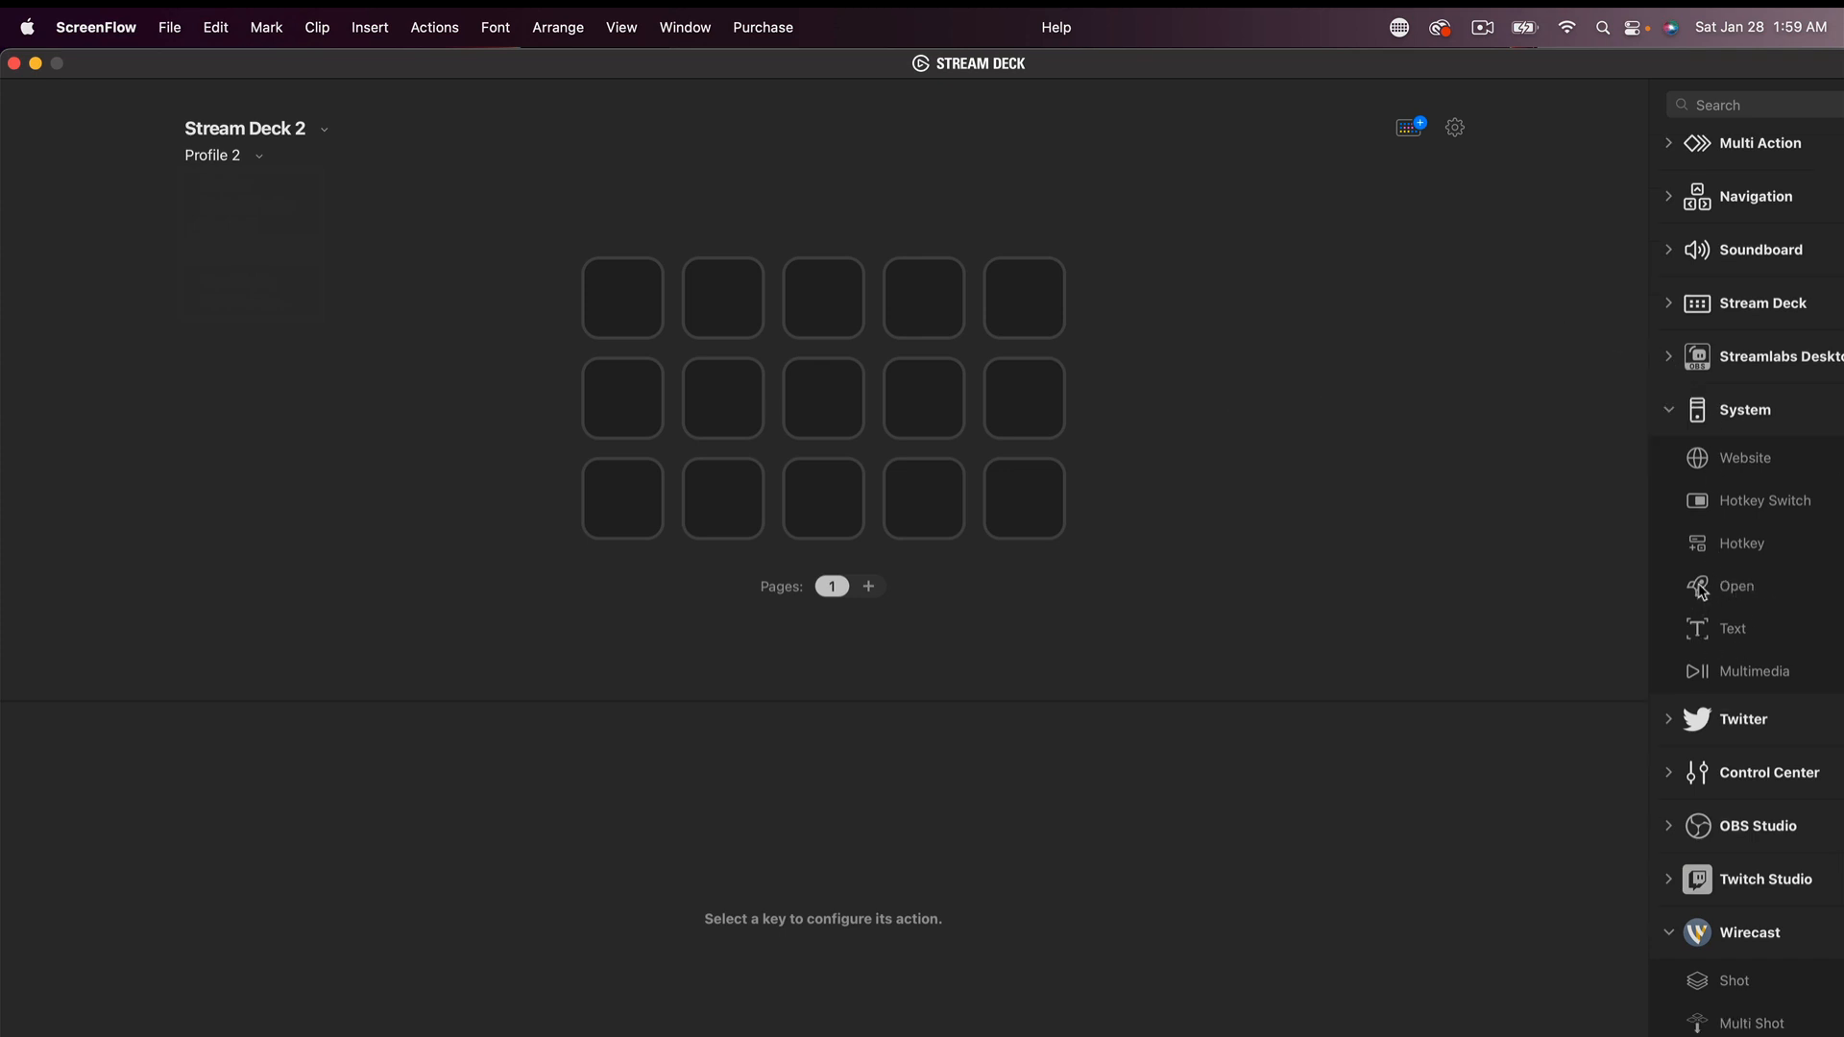
drag(1700, 591, 955, 403)
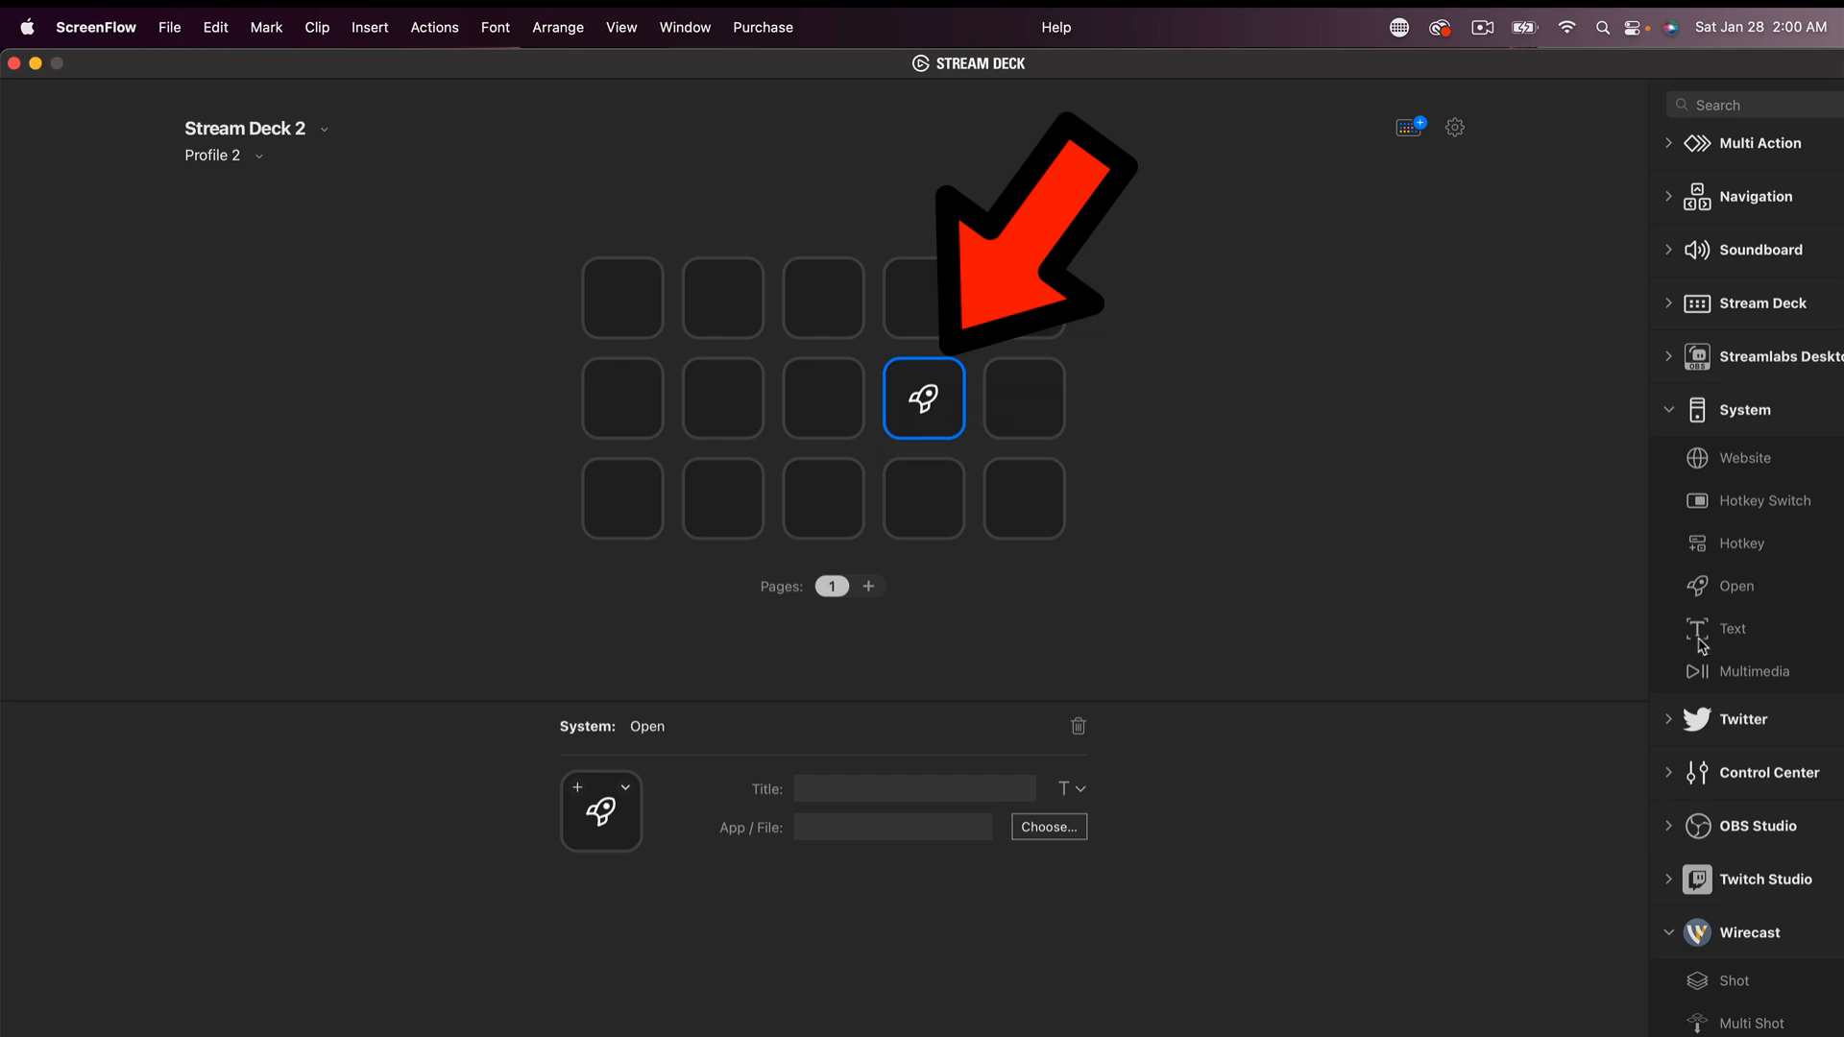
drag(1712, 595, 1003, 389)
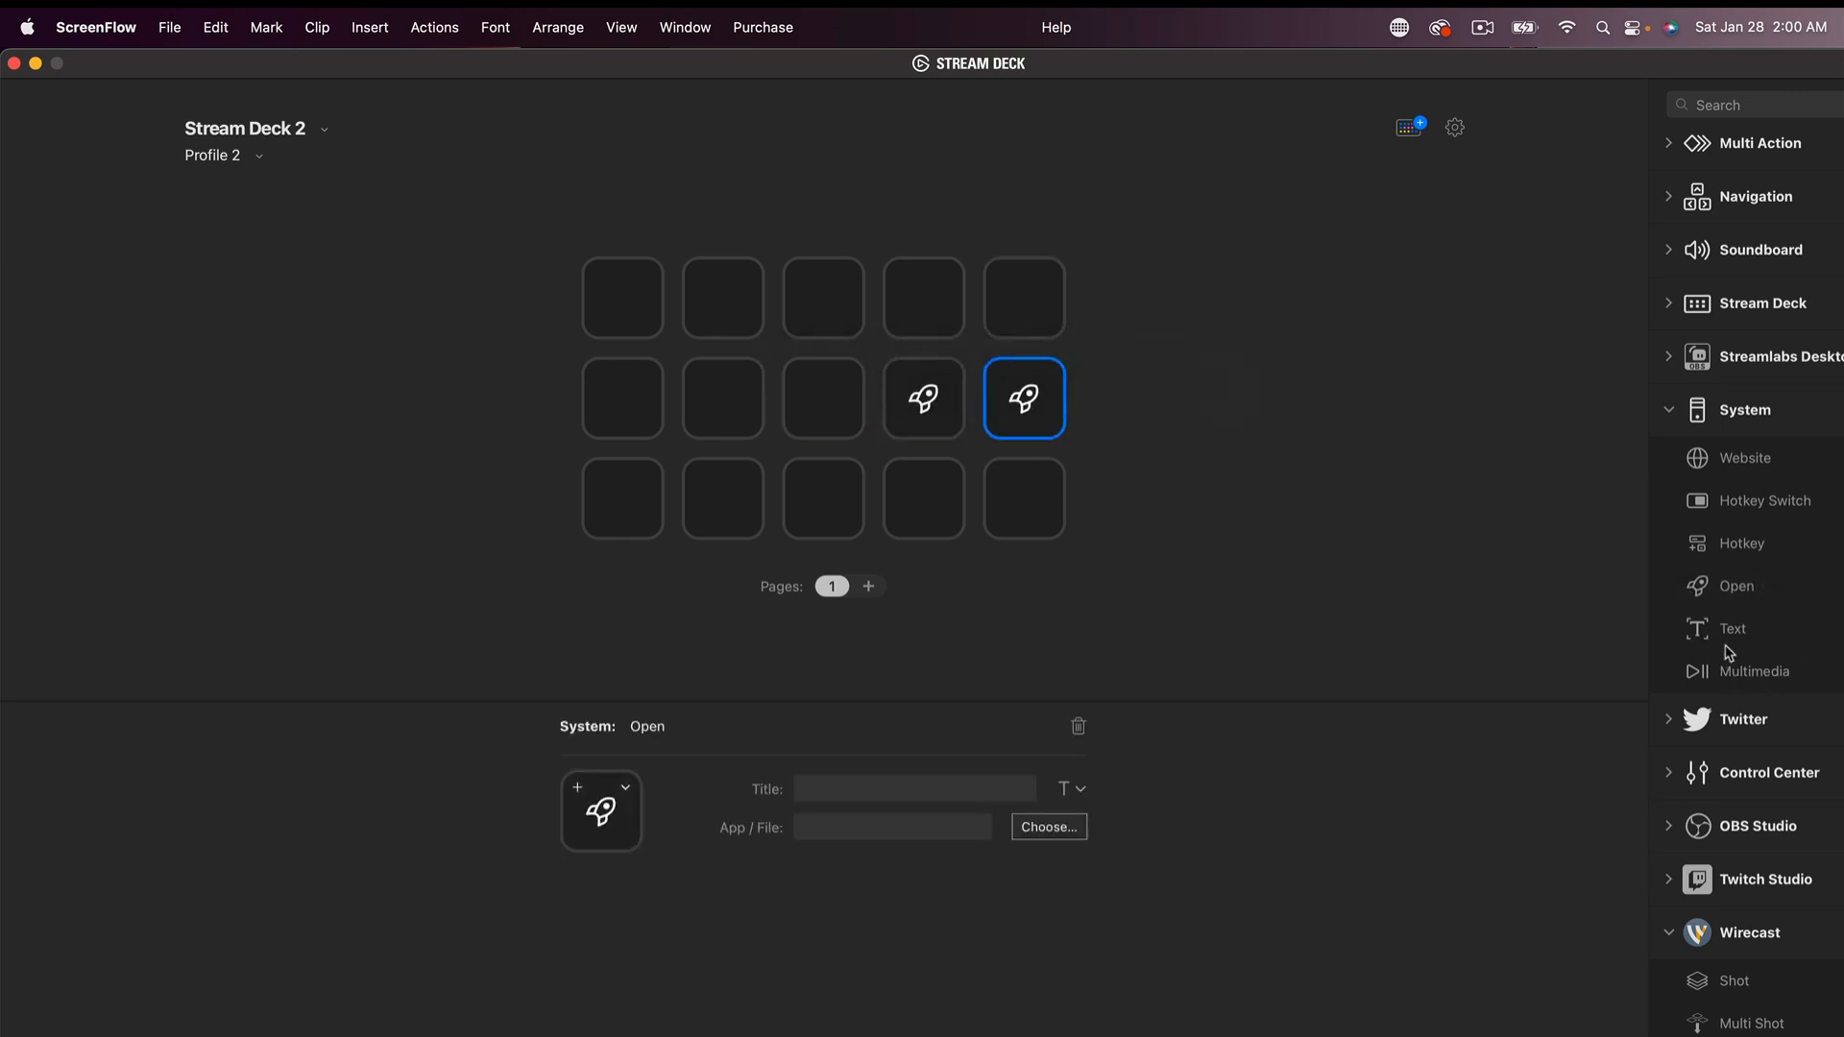
drag(1702, 594, 822, 405)
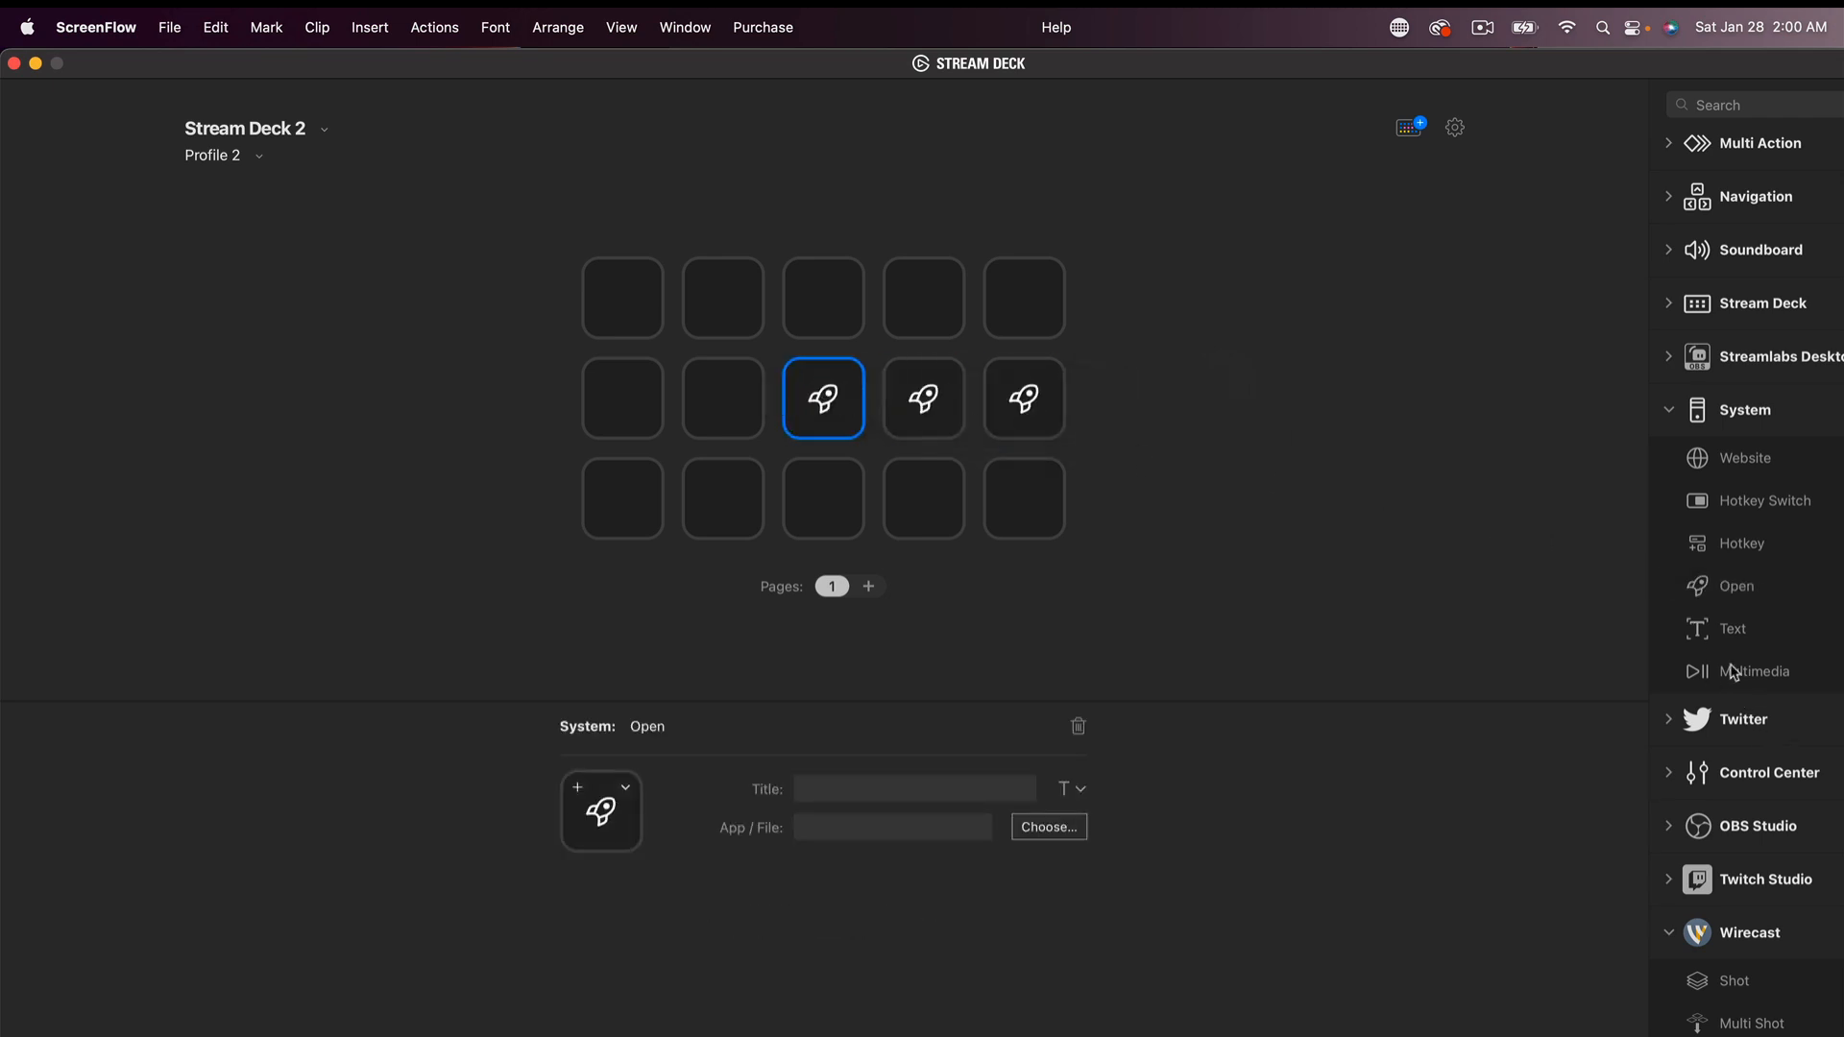
drag(1707, 594, 722, 402)
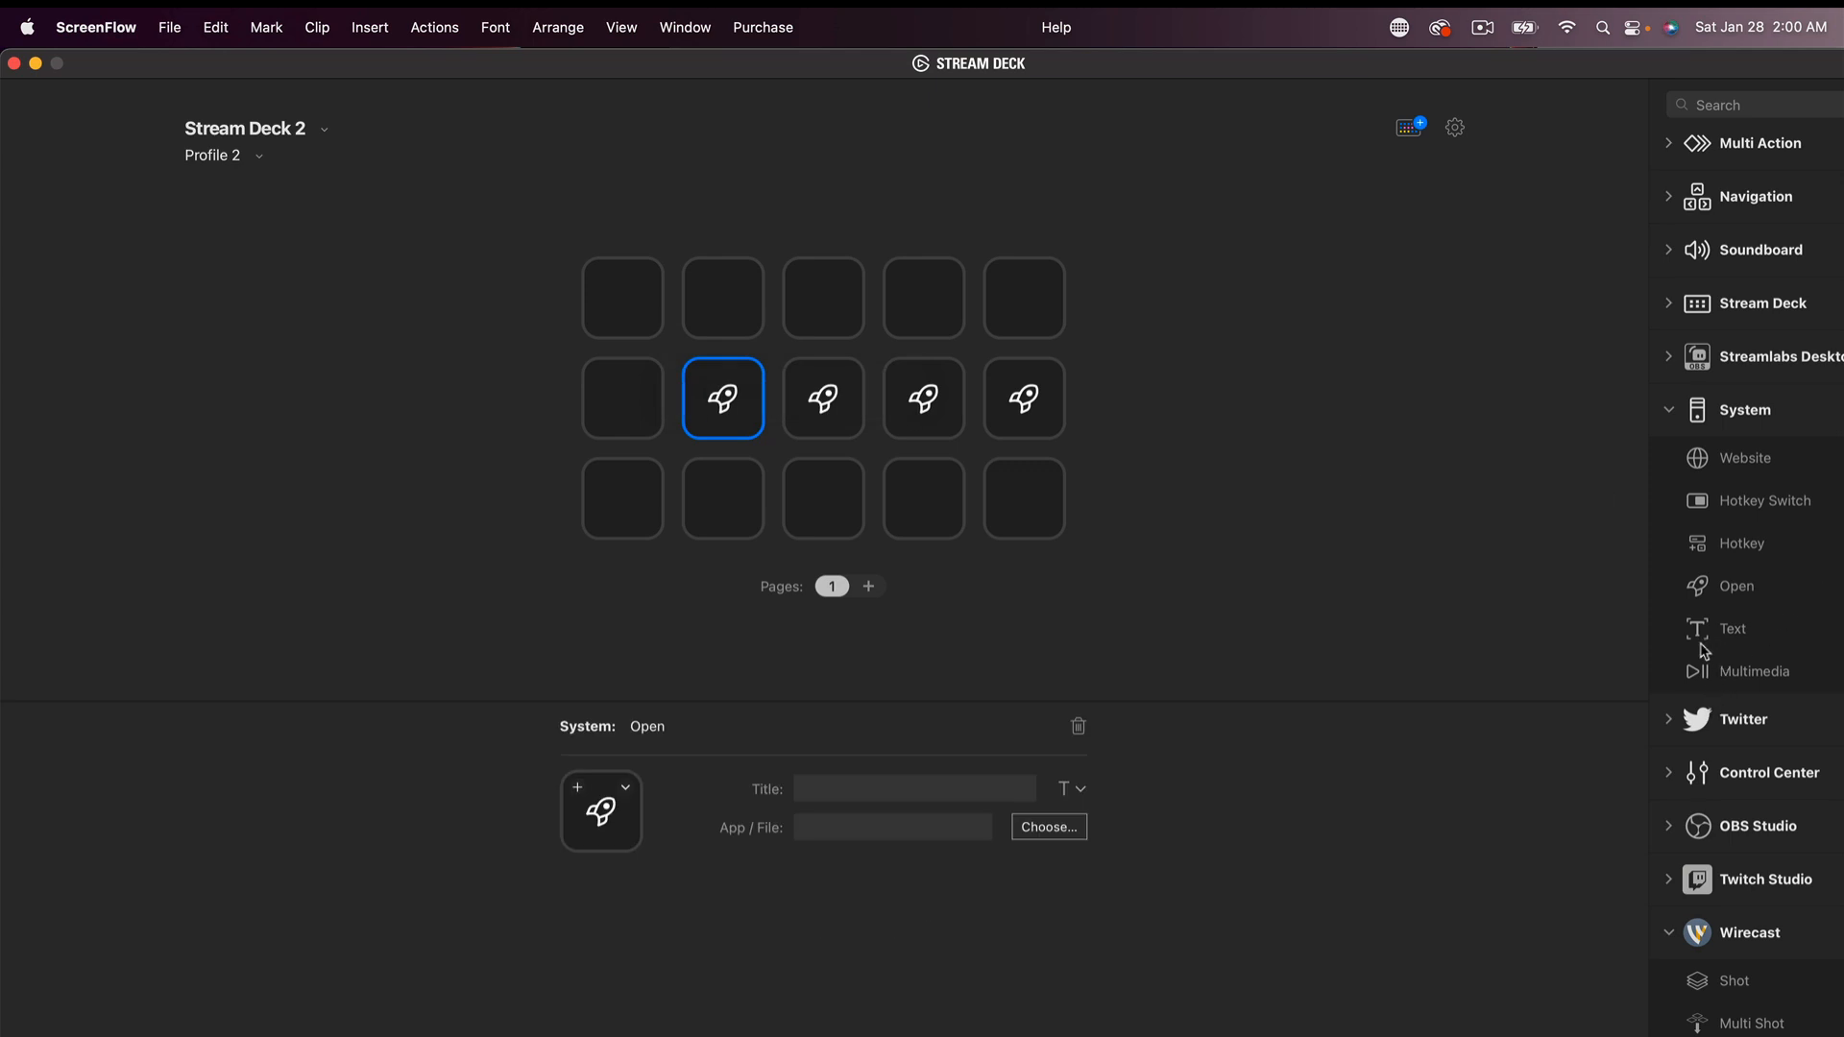
drag(1702, 589, 624, 399)
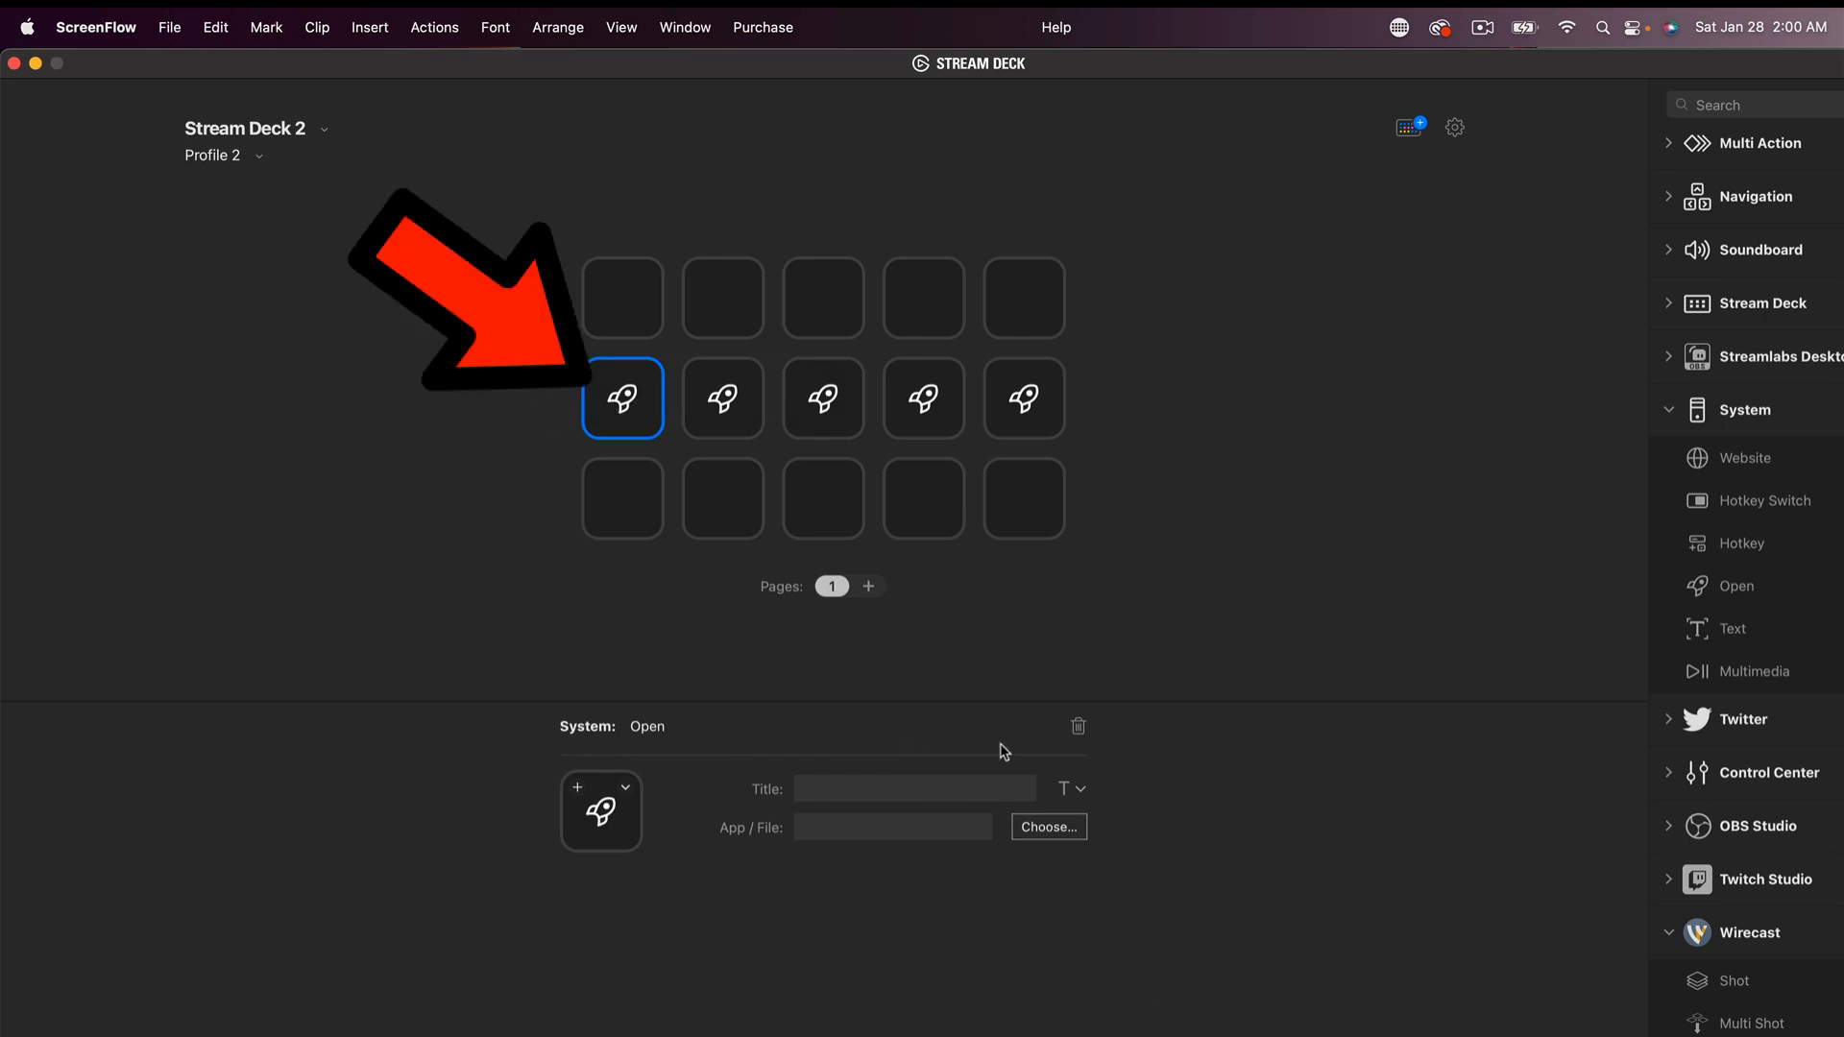
- Assign the Adobe Illustrator 2023 application to the Open action on the first key of the middle row
click(1066, 830)
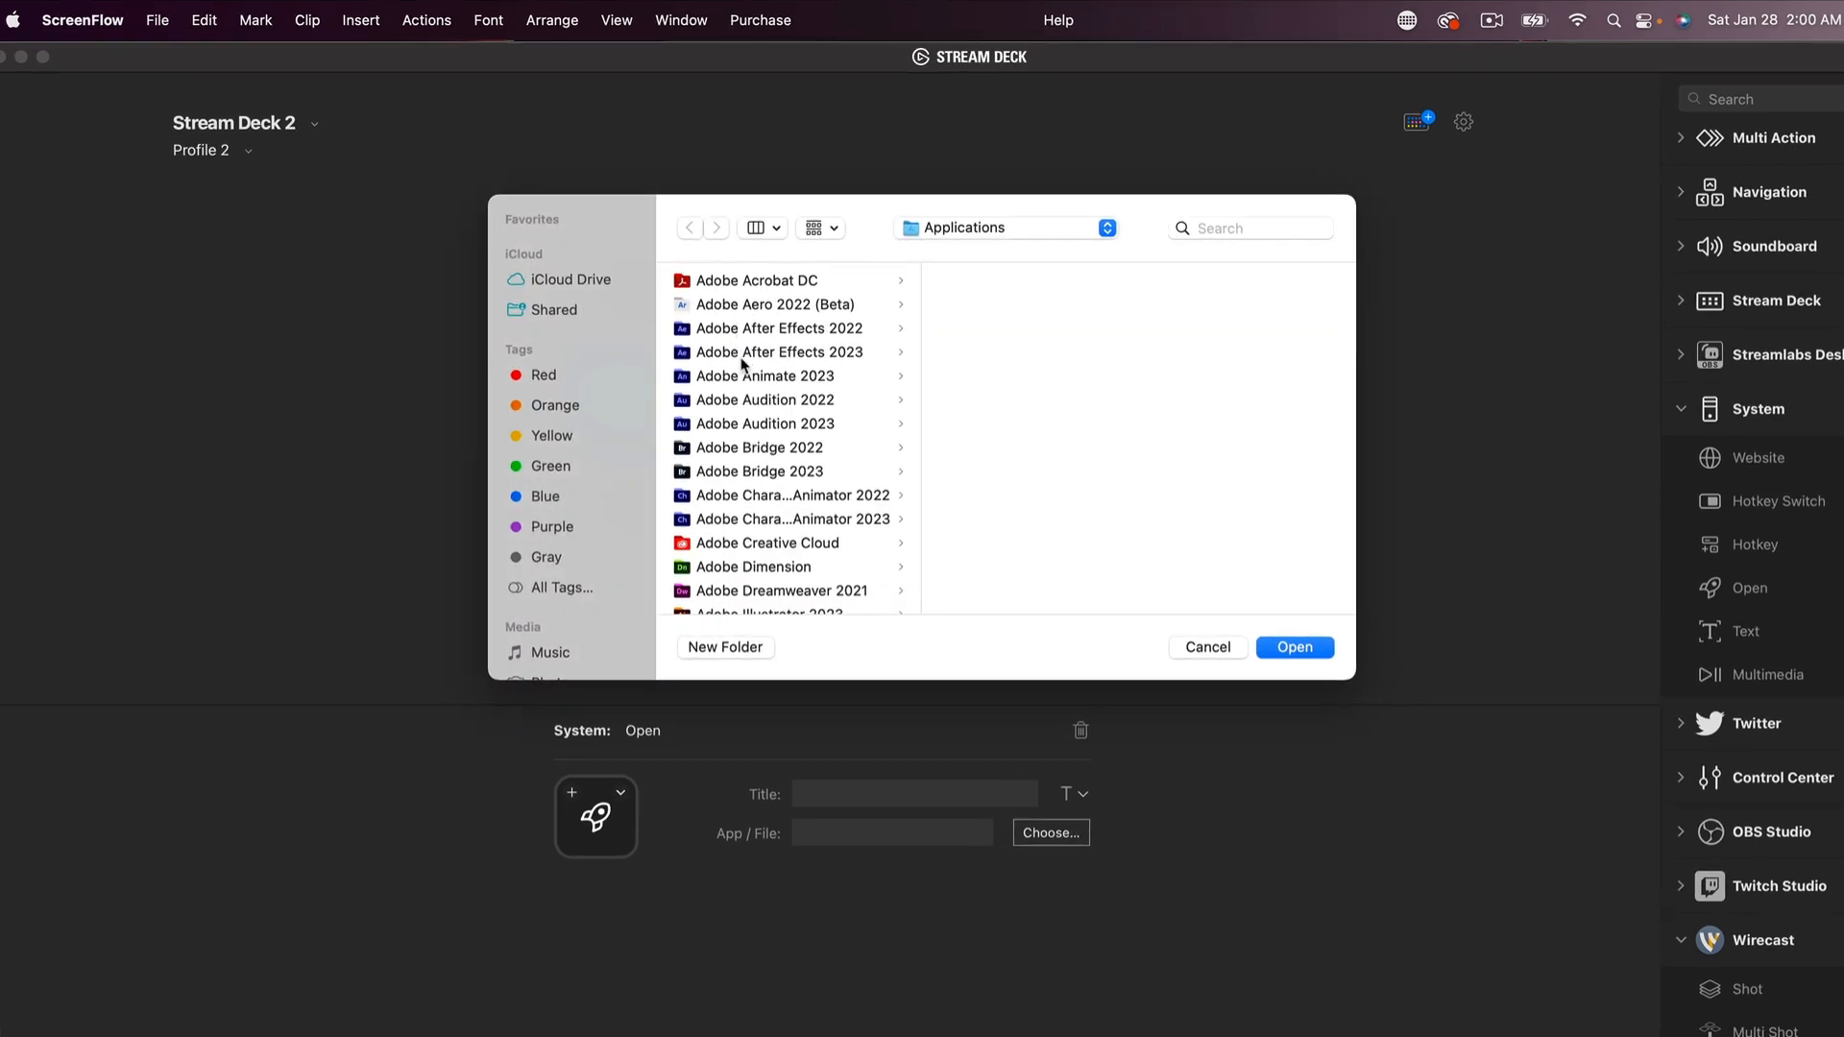
scroll(744, 370, down, 10)
scroll(763, 372, up, 4)
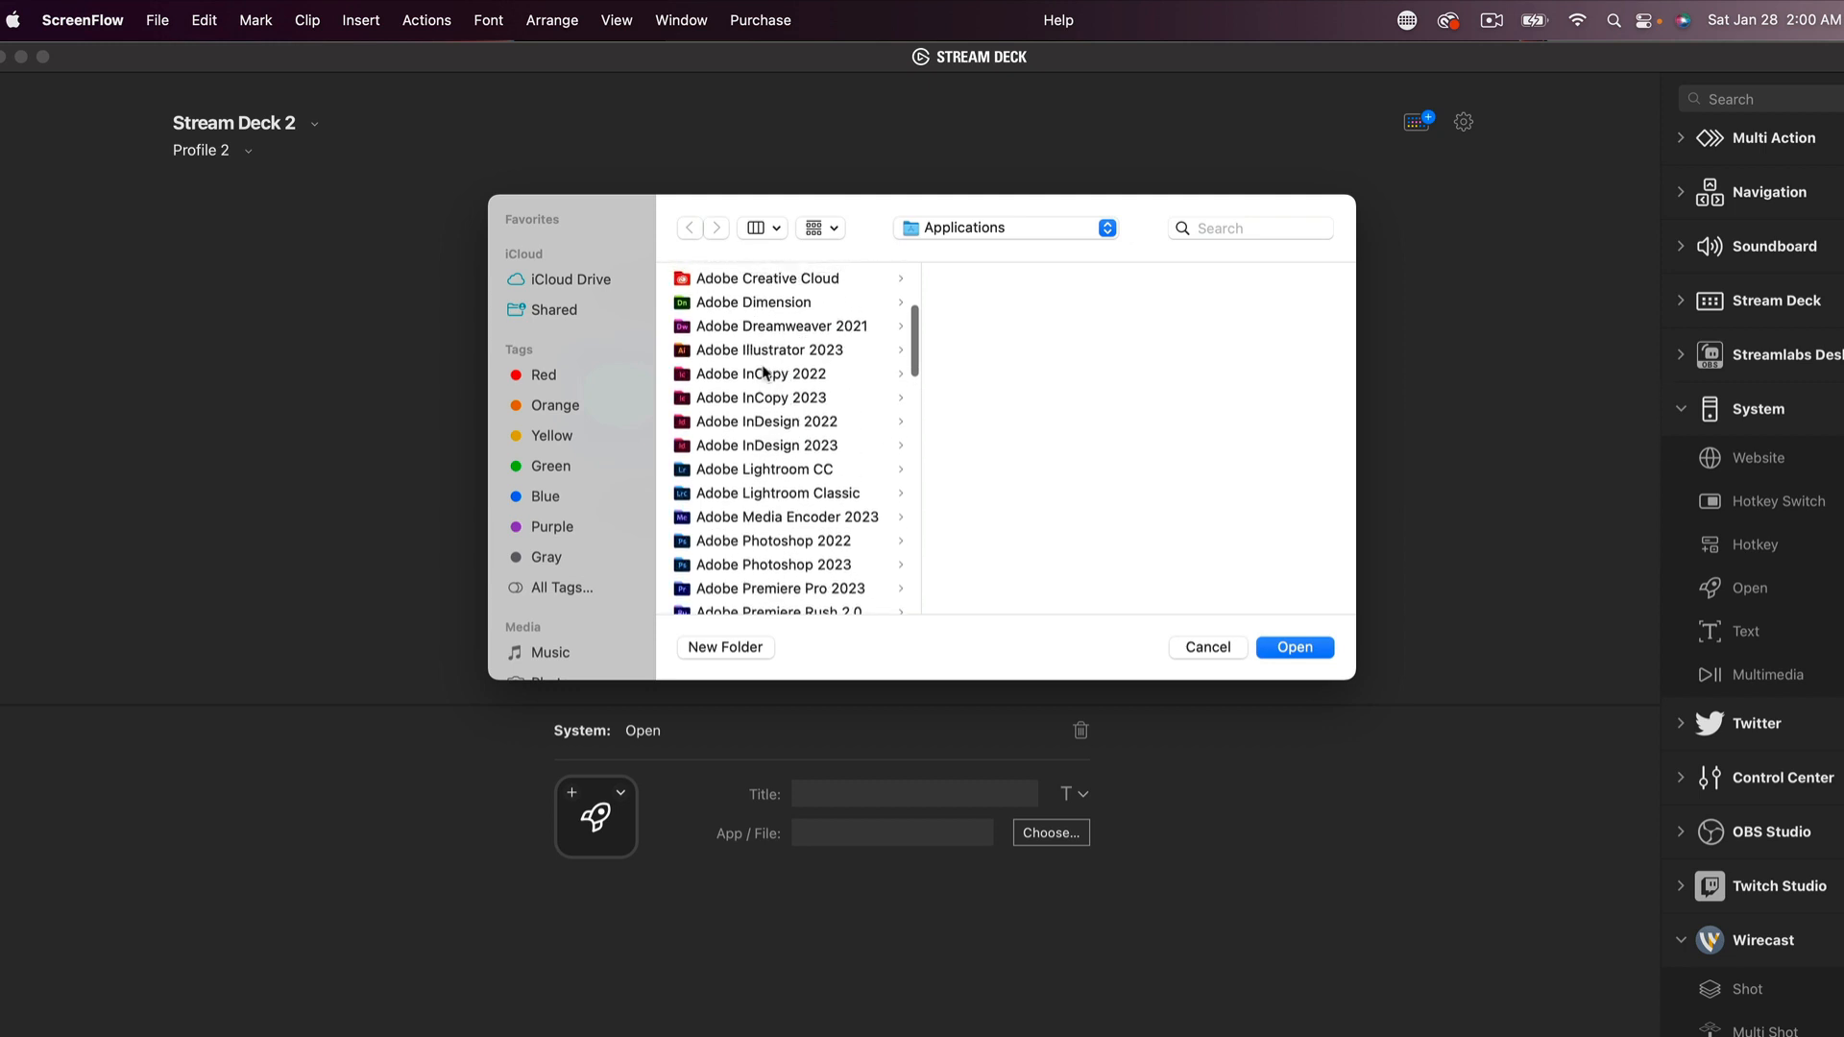
click(688, 353)
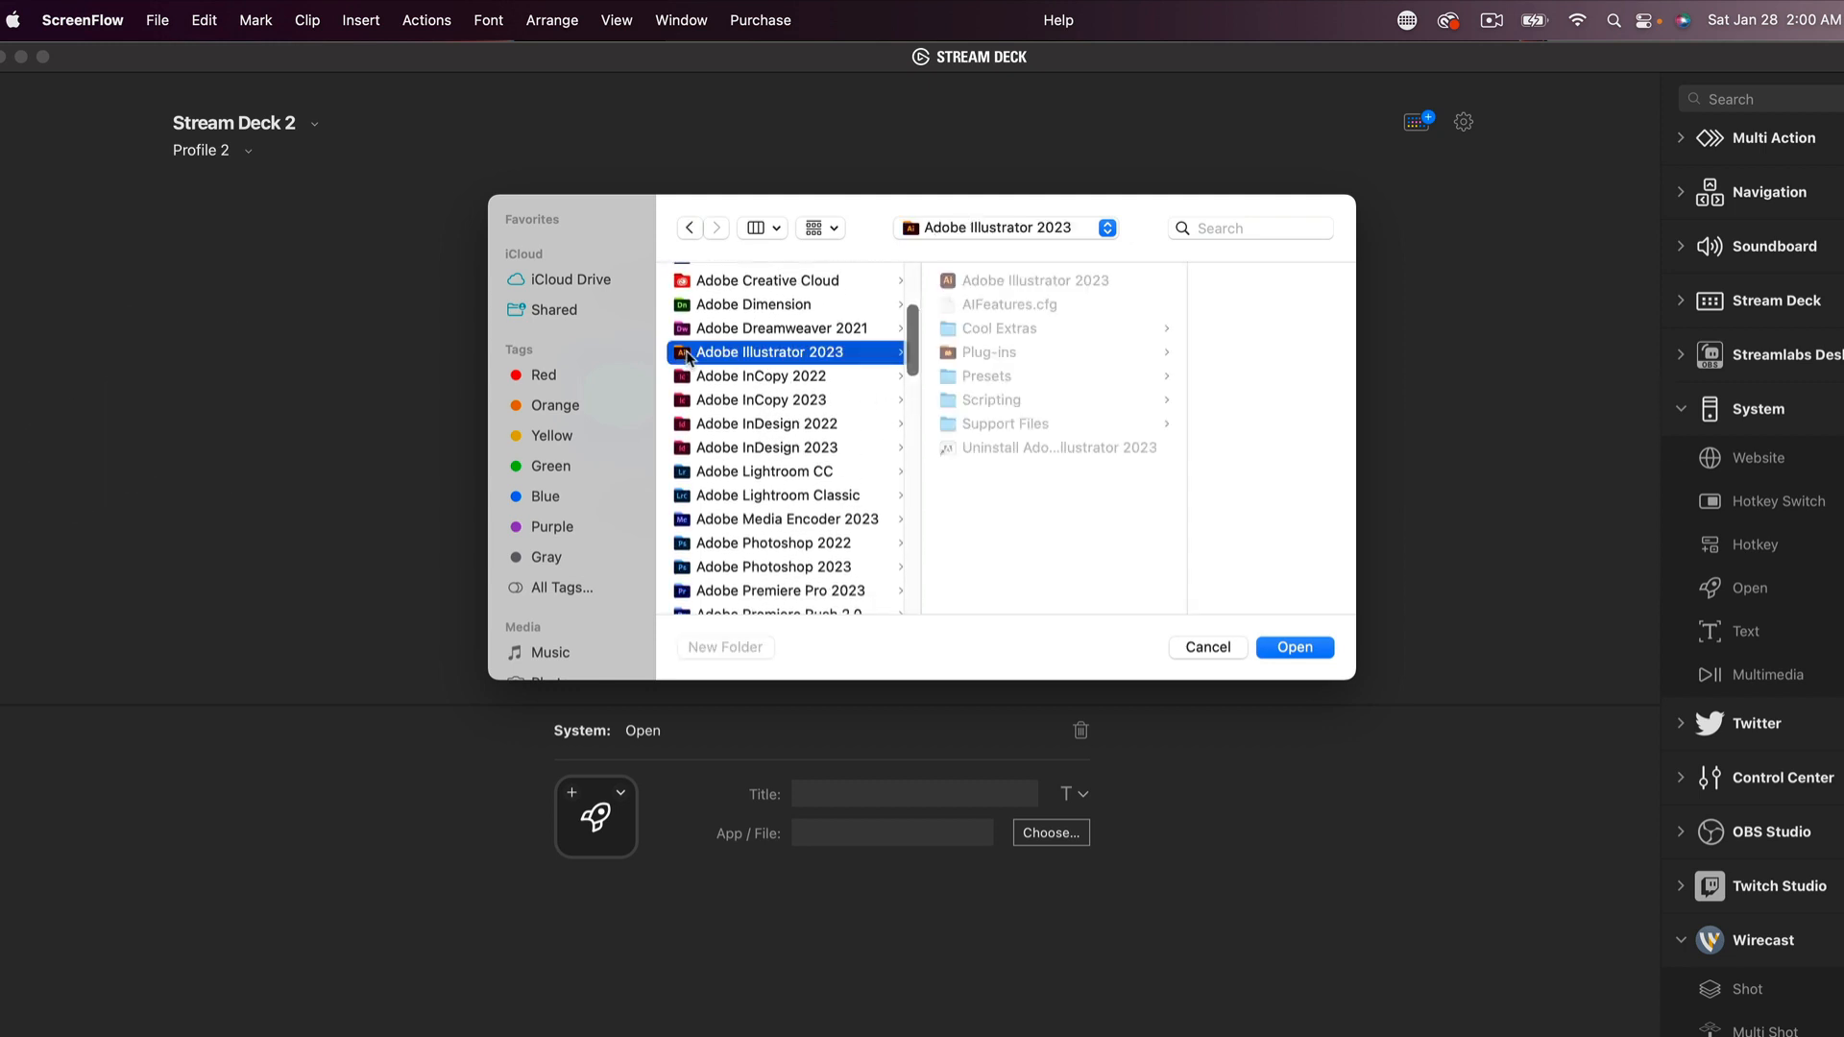
click(948, 280)
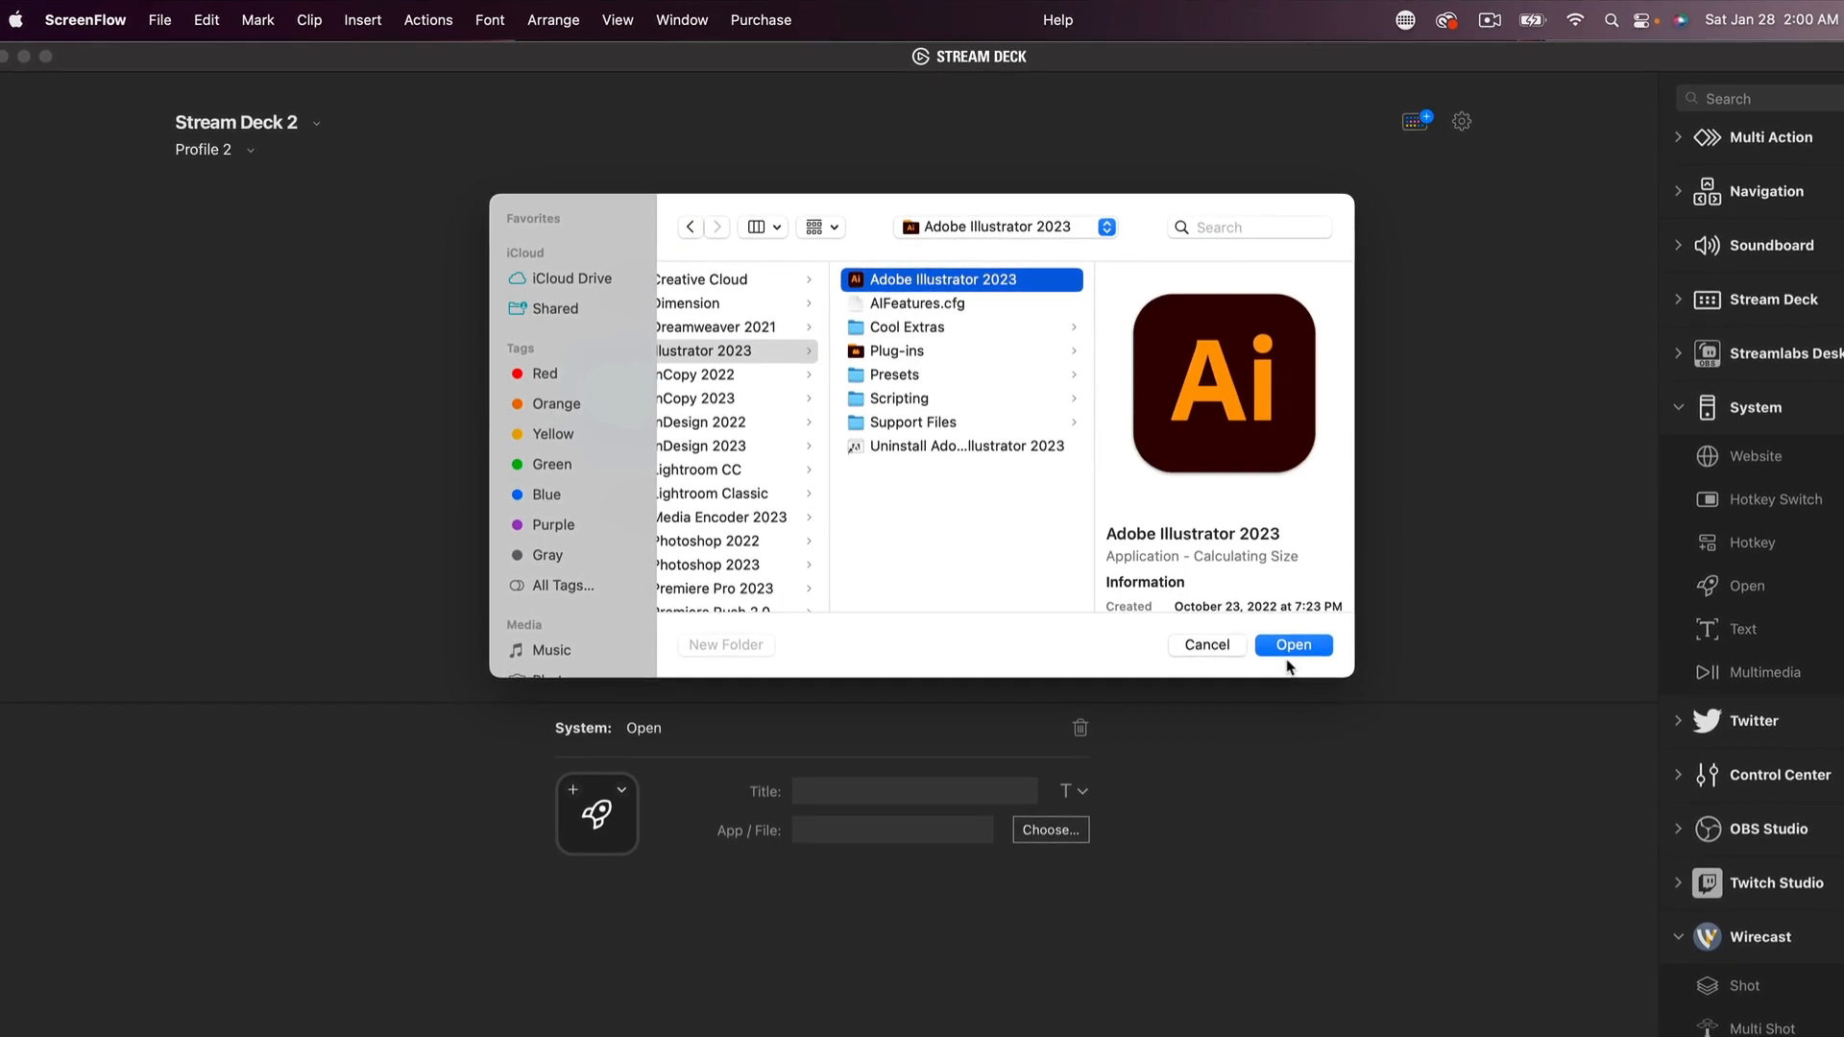
click(1292, 646)
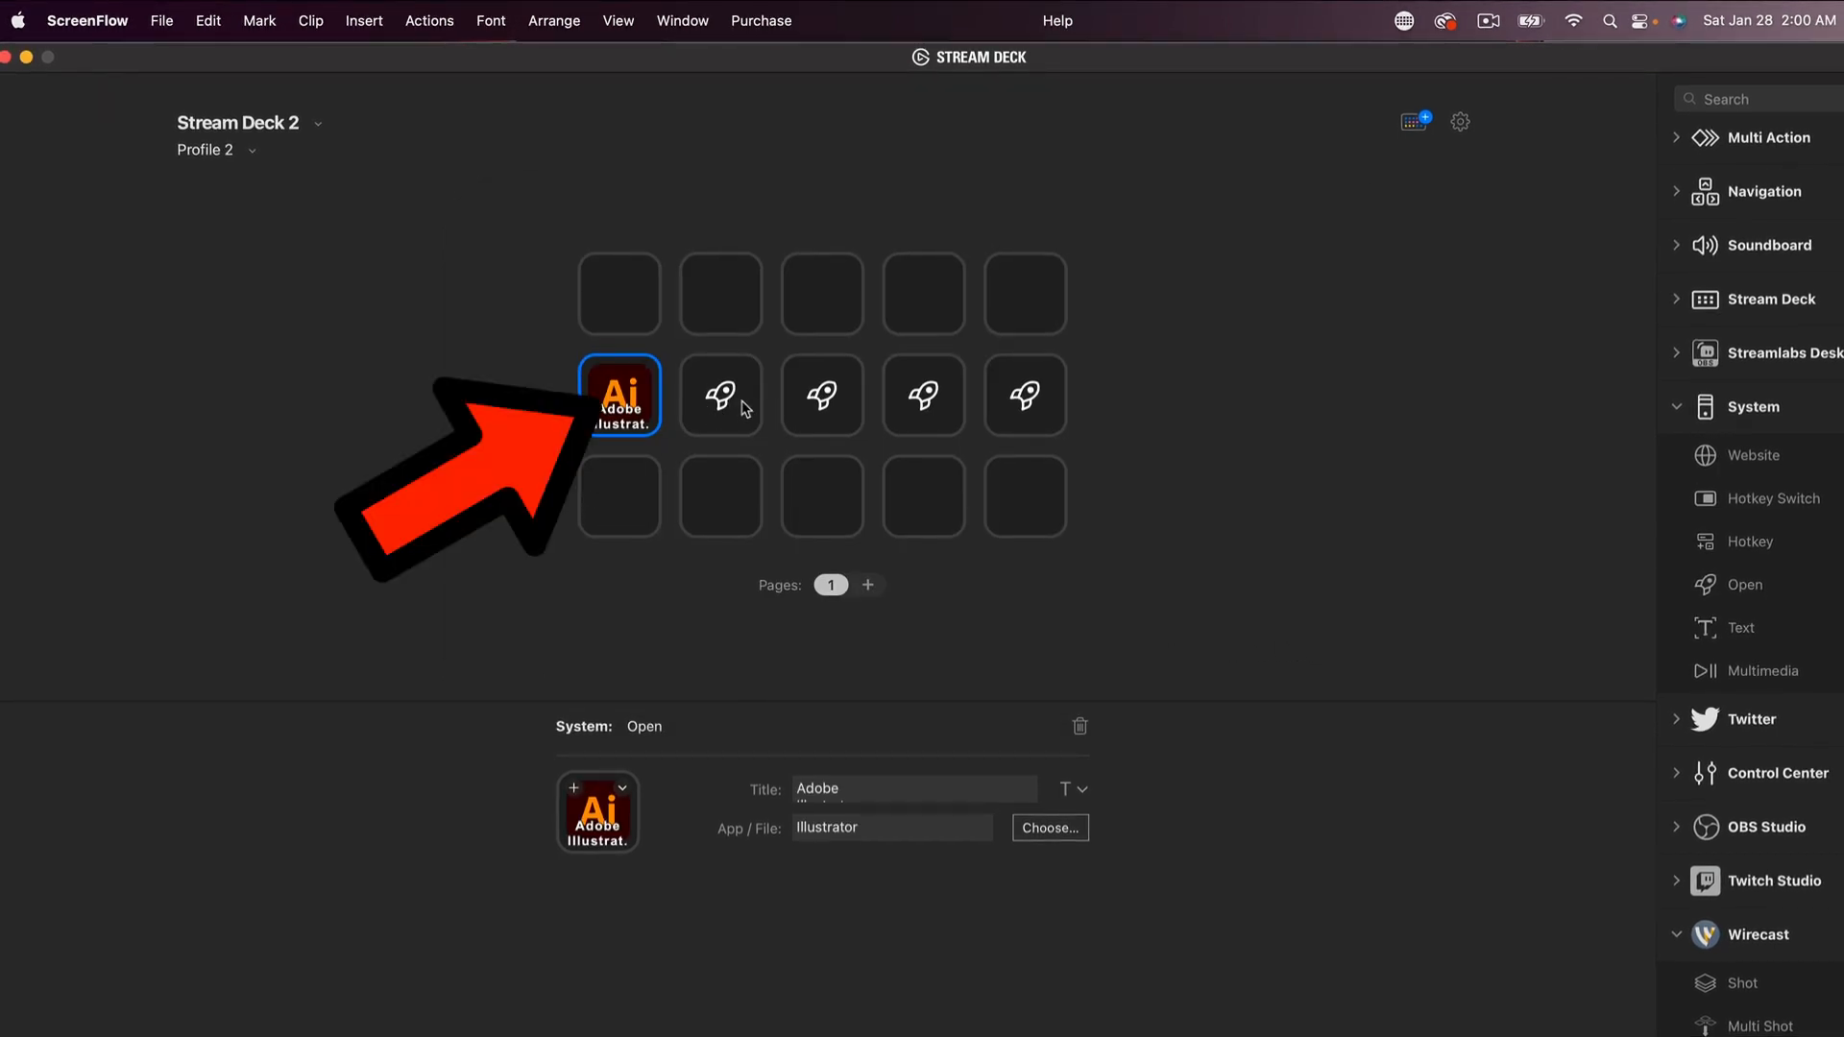
- Assign the Adobe Character Animator 2023 application to the Open action on the second key of the middle row
click(742, 410)
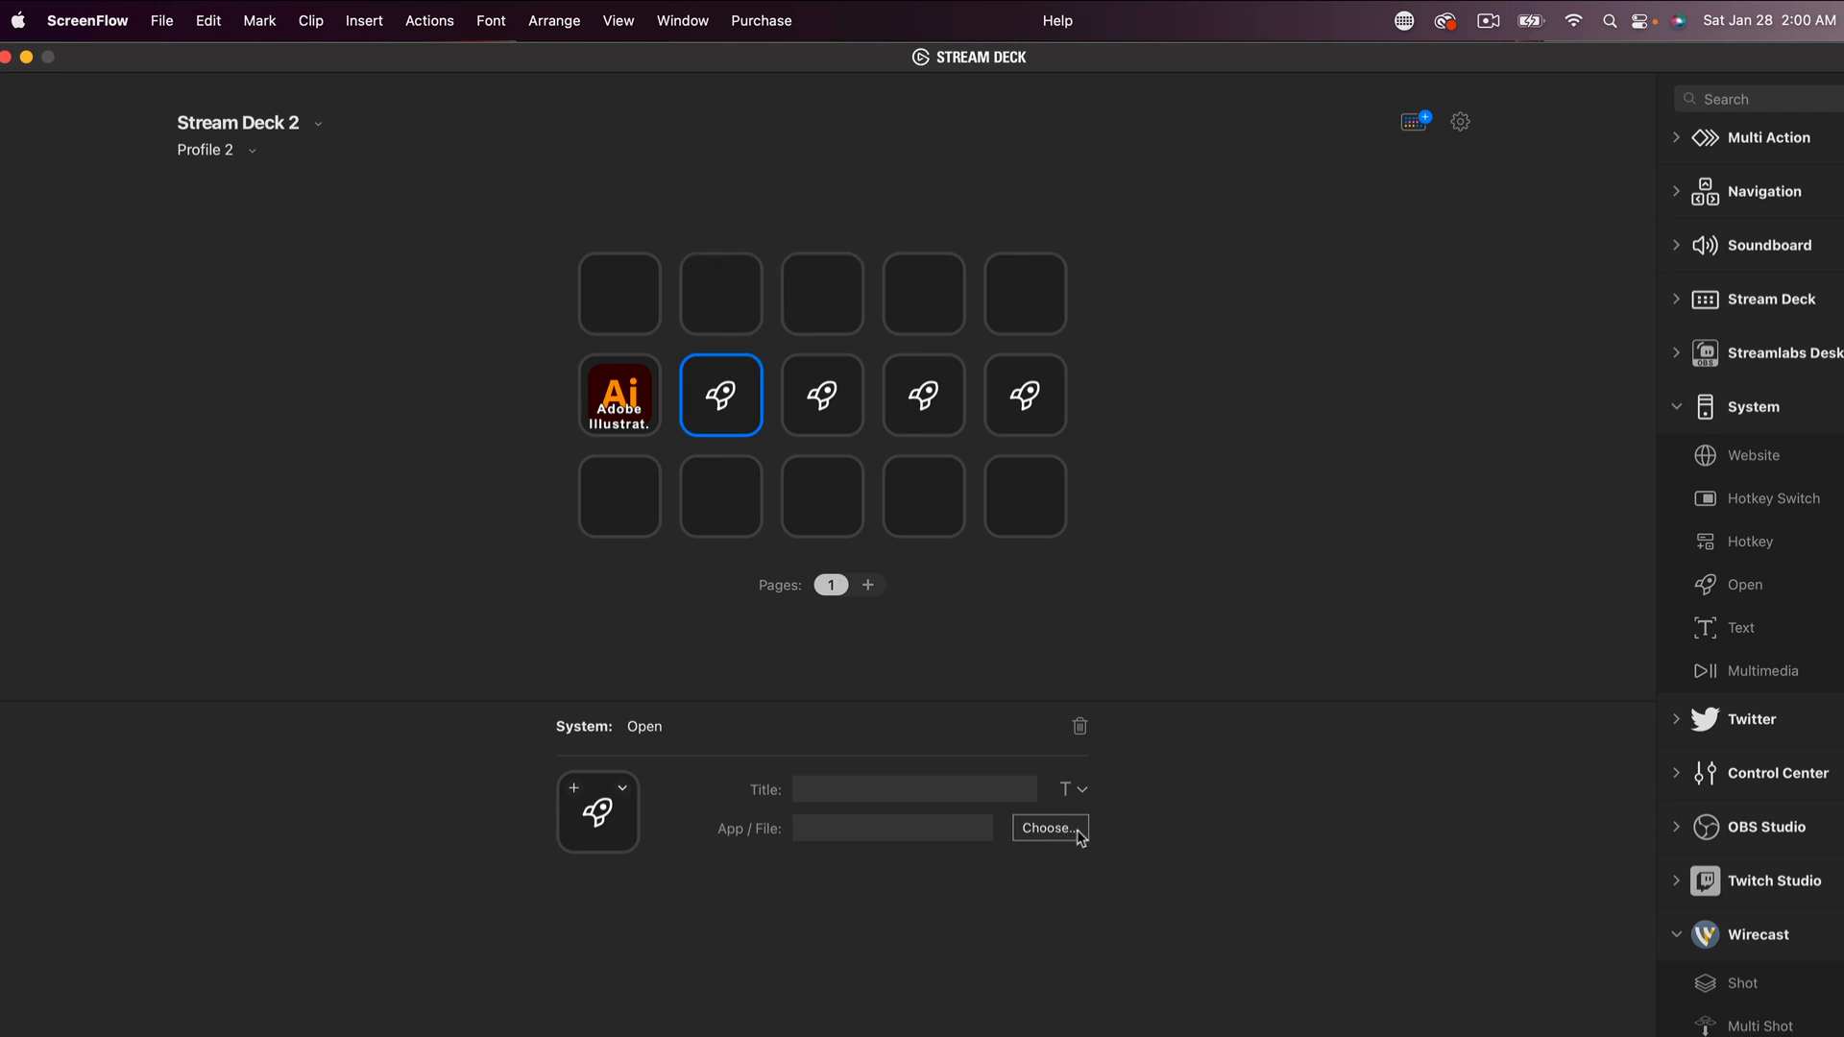
click(1073, 837)
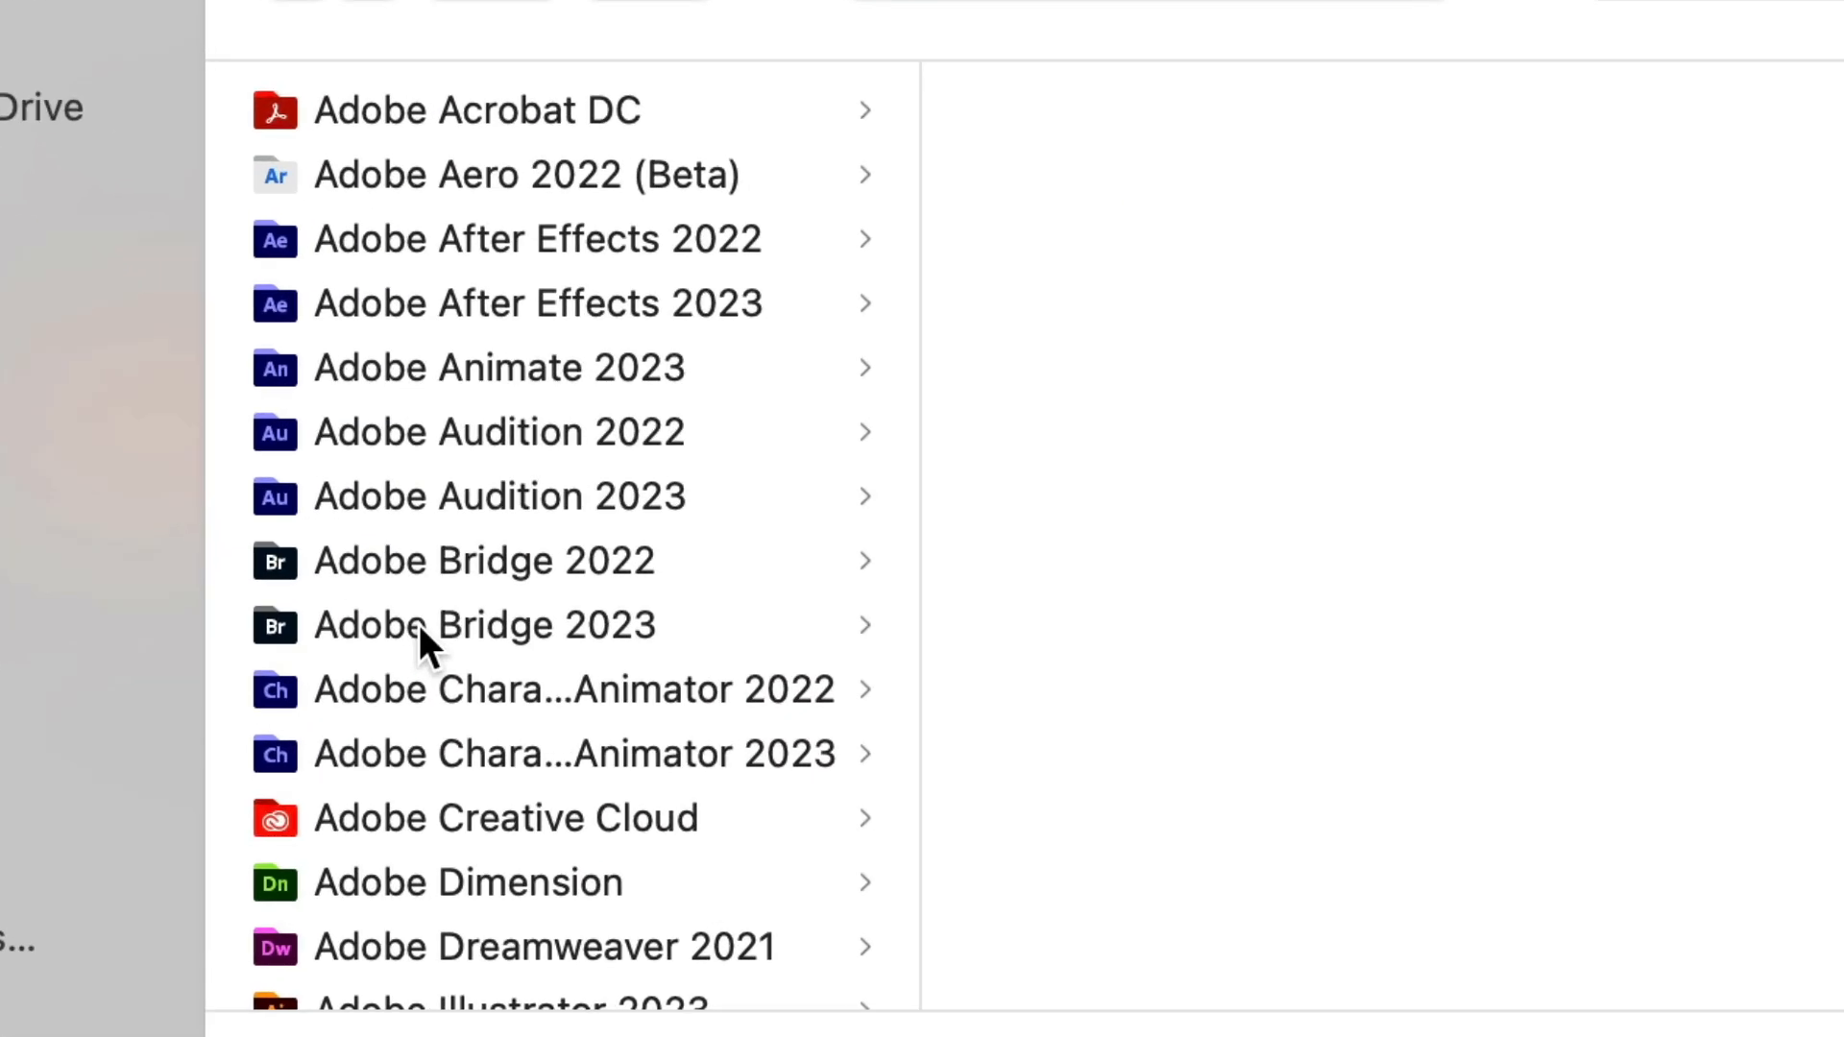
scroll(738, 476, down, 3)
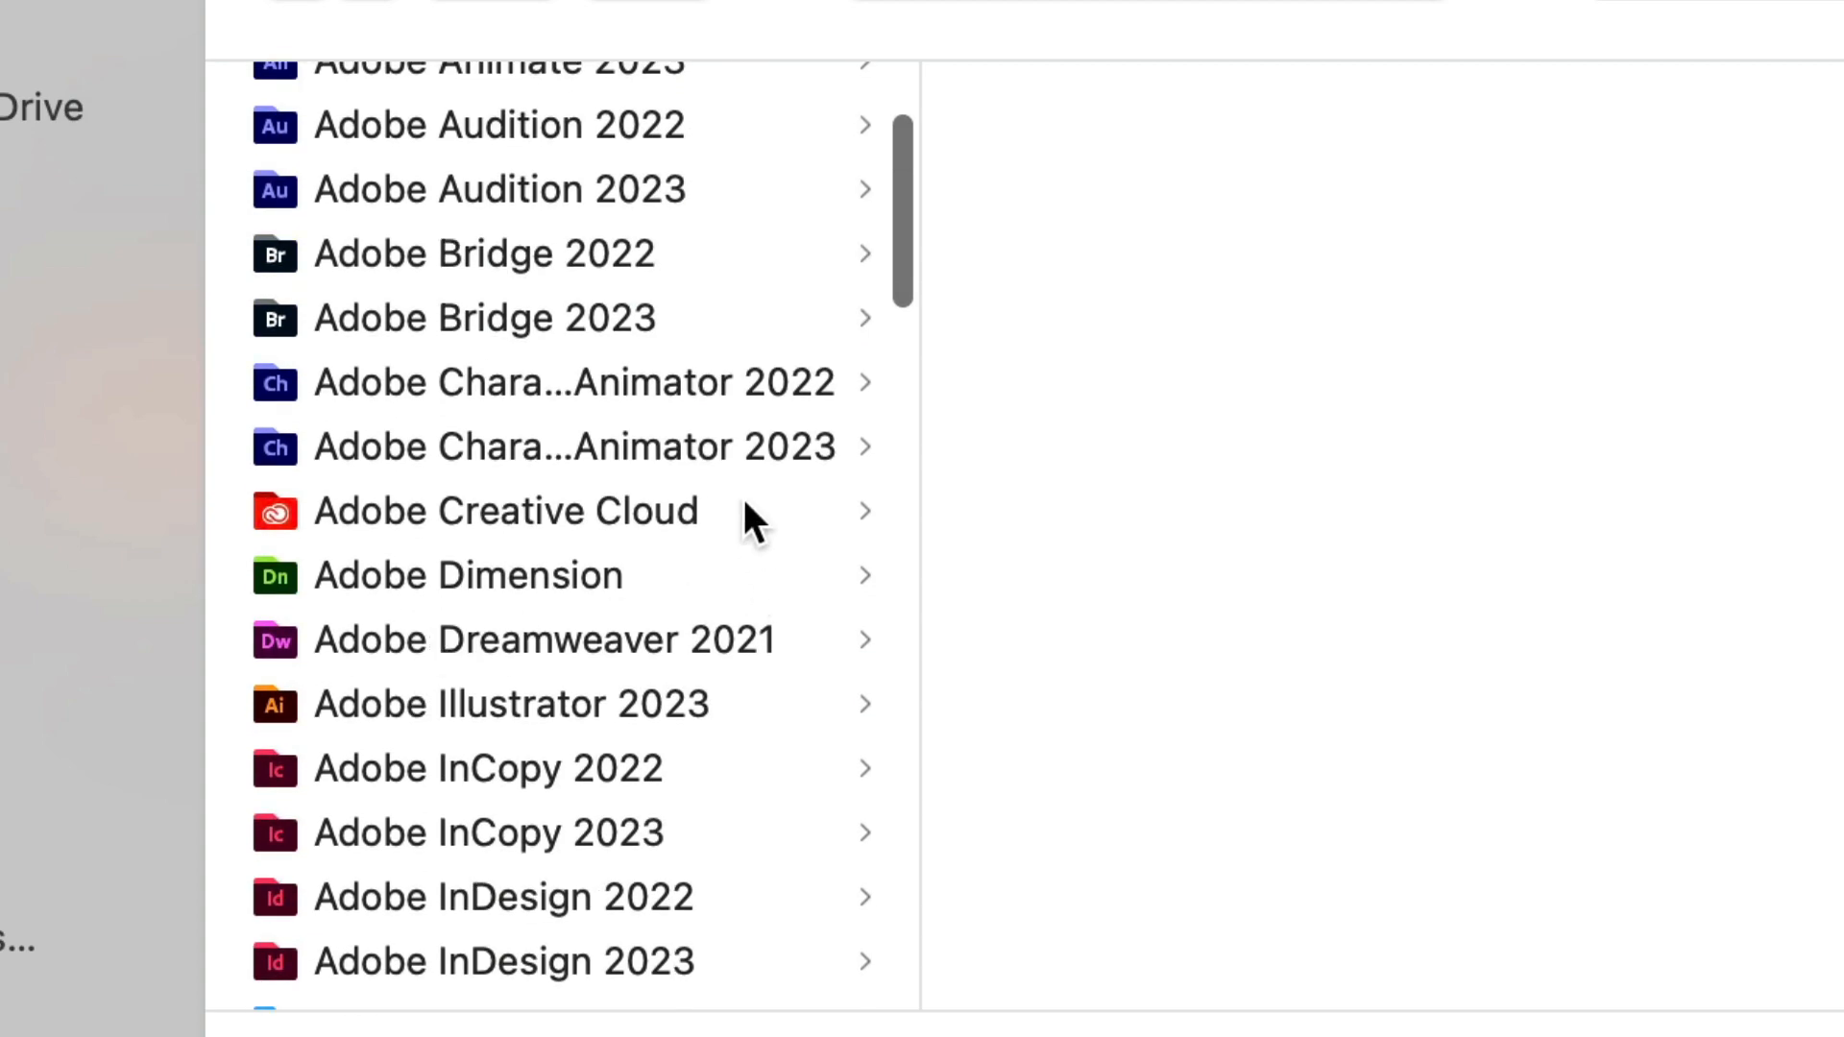
click(288, 451)
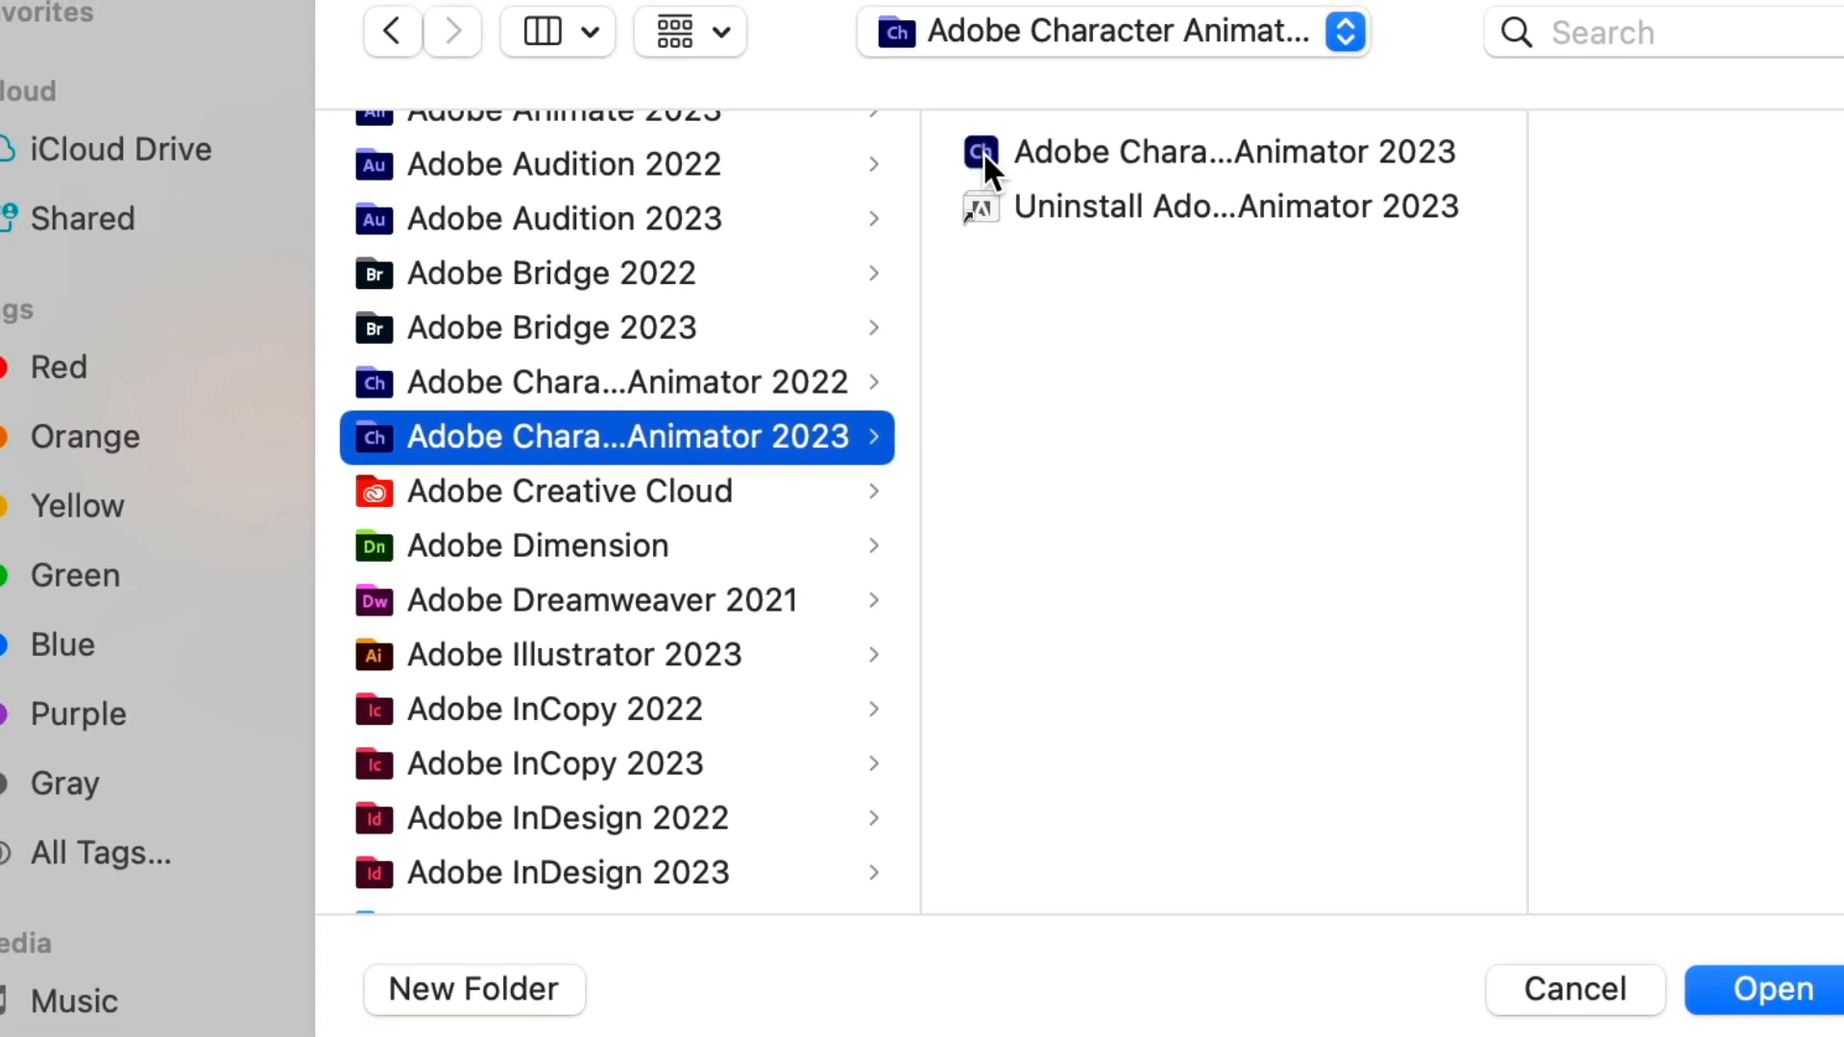
click(983, 148)
click(1771, 994)
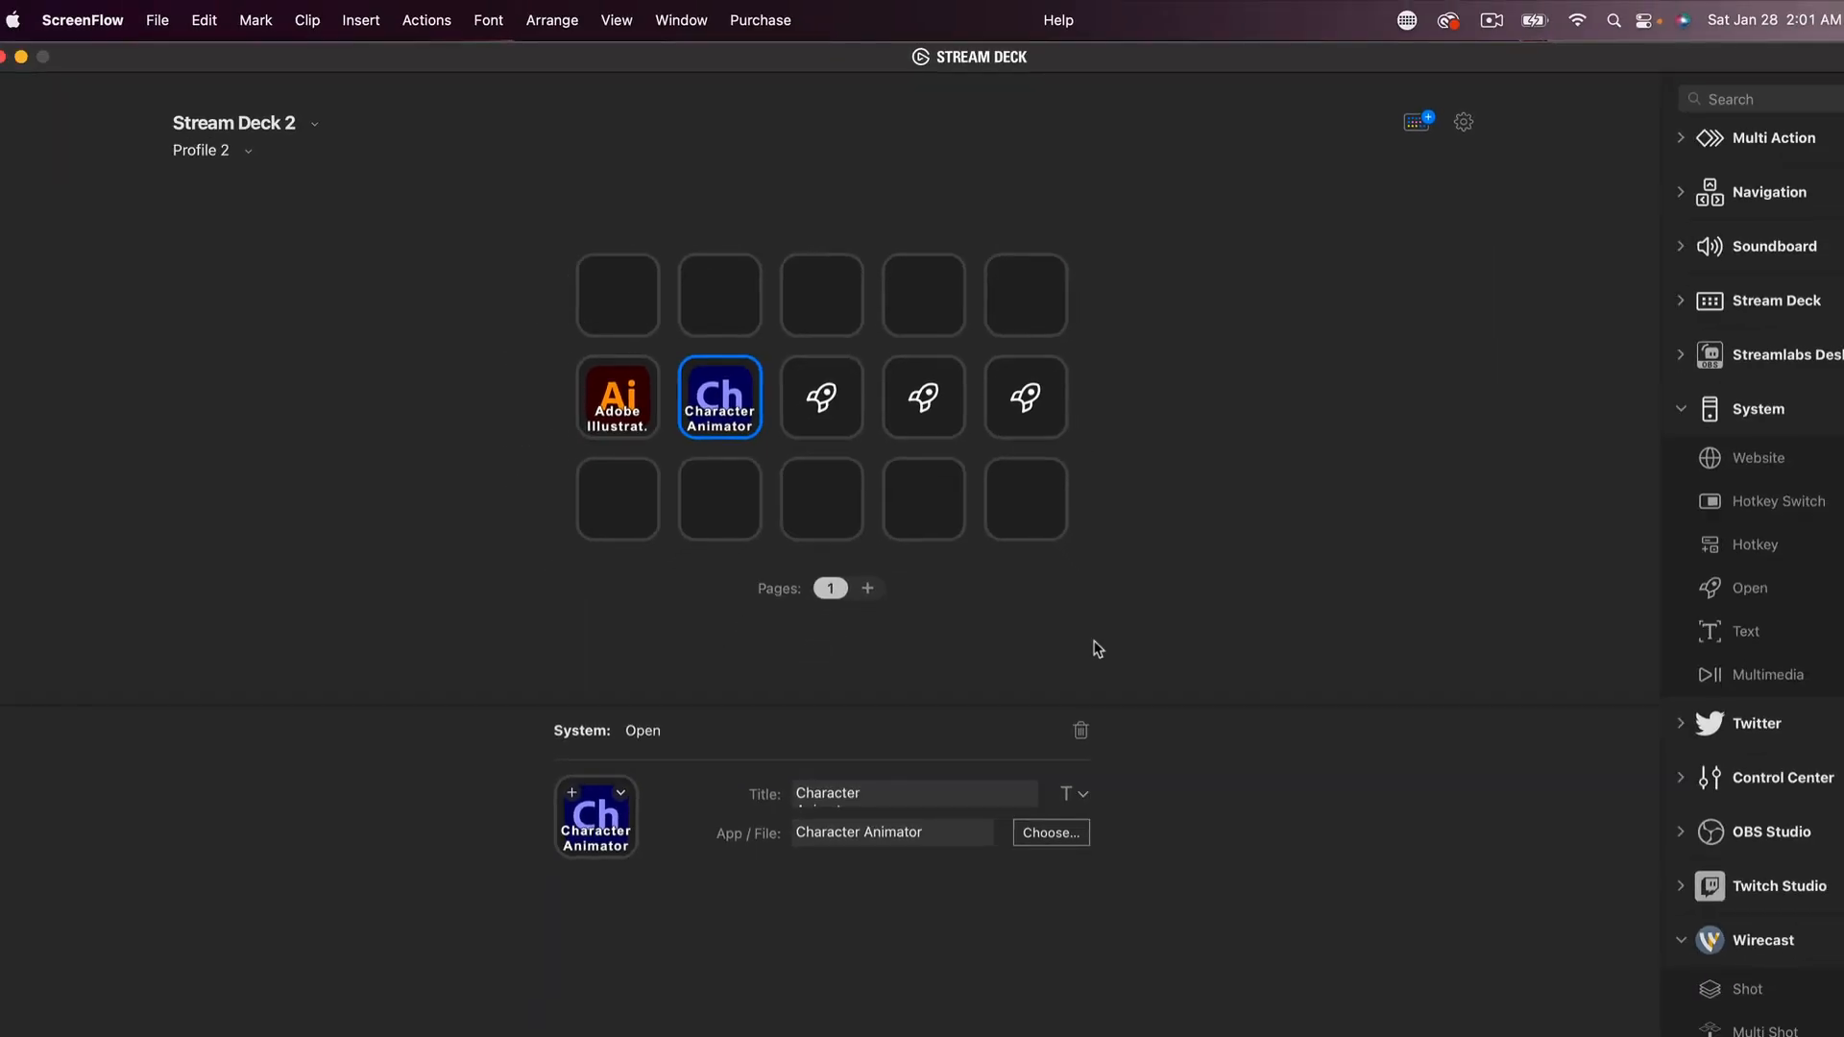
- Assign the Adobe Photoshop 2023 application to the Open action on the third key of the middle row
click(845, 418)
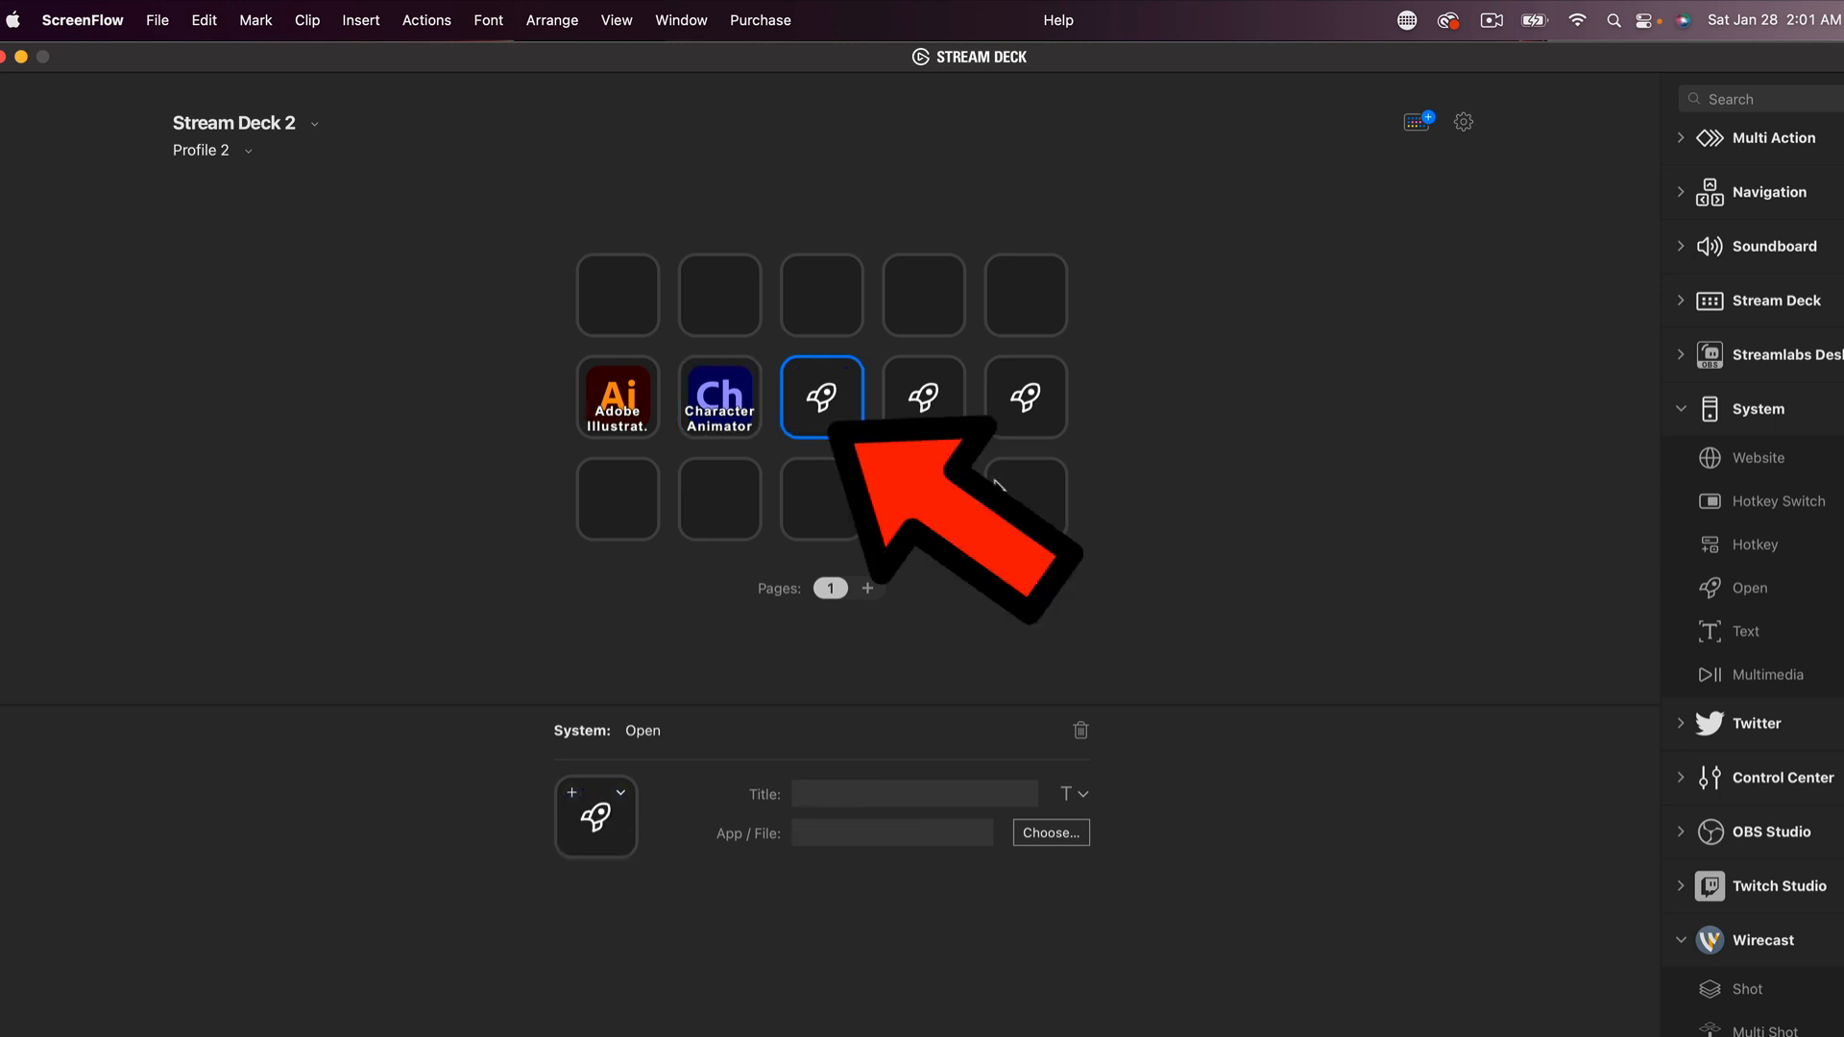
click(1062, 835)
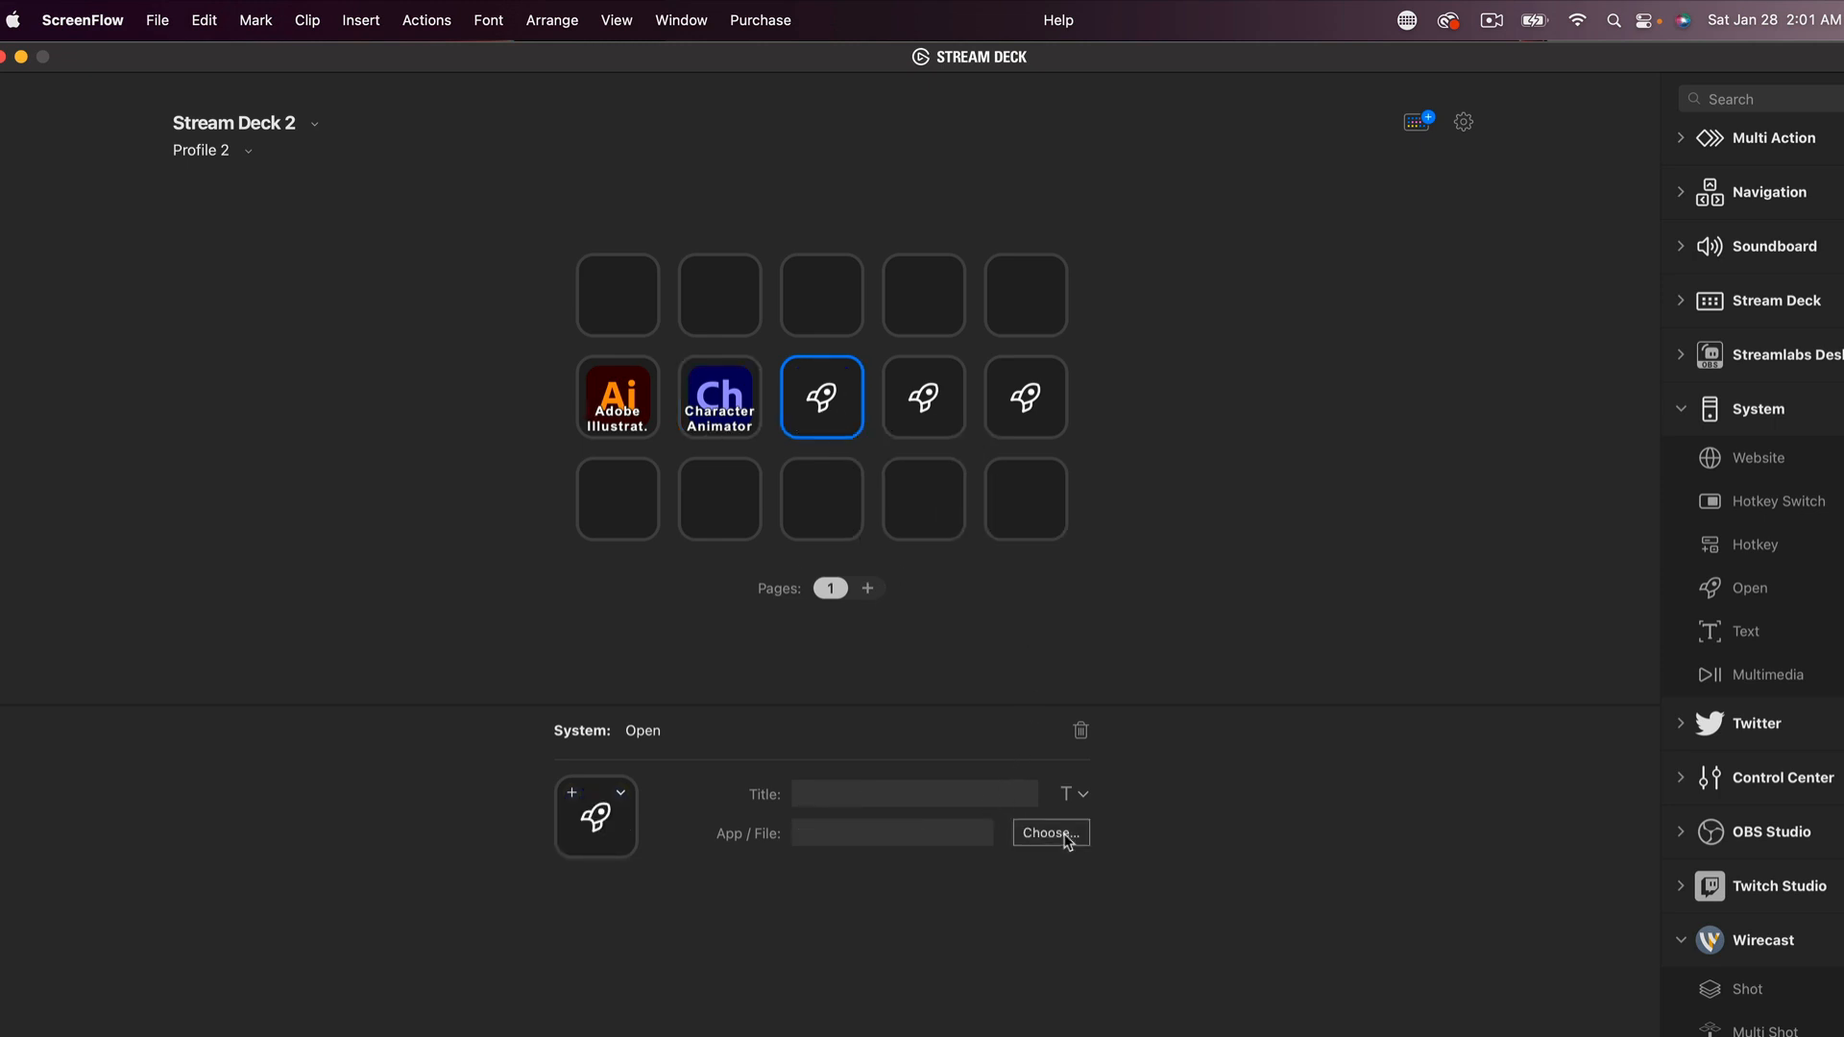
scroll(748, 471, down, 5)
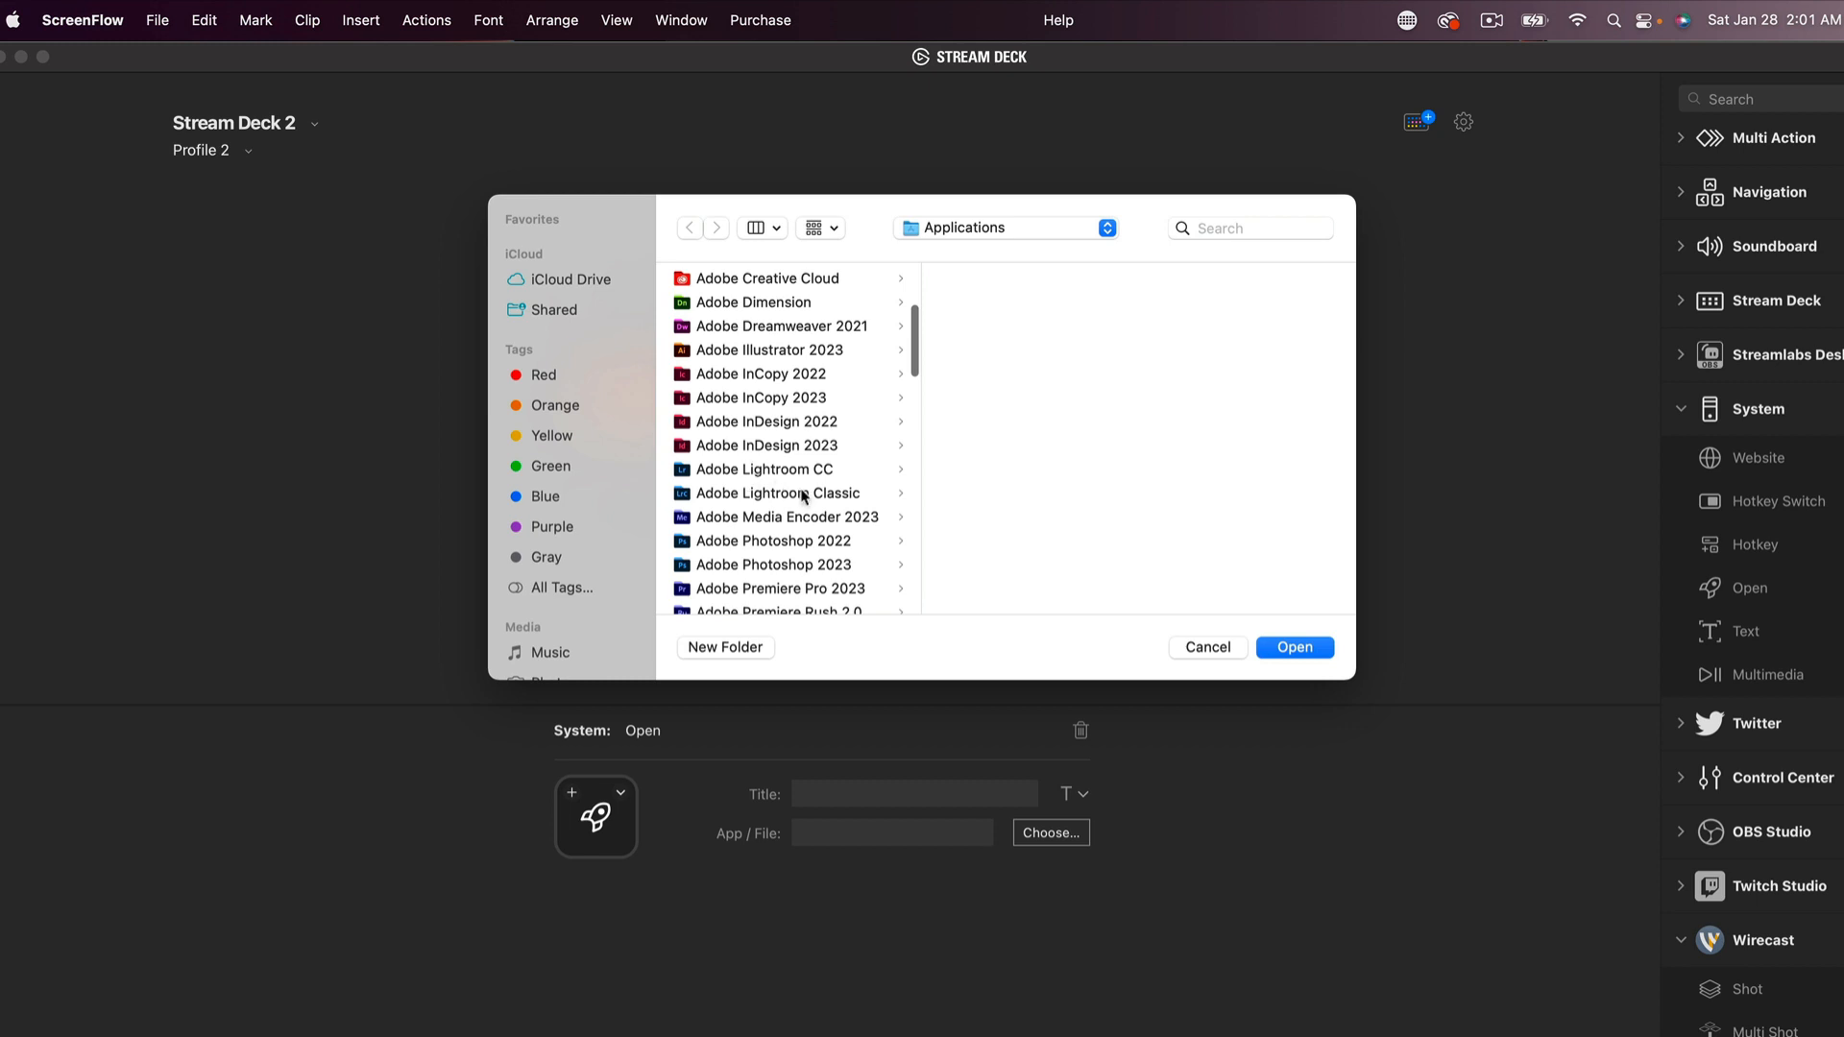
scroll(783, 491, down, 4)
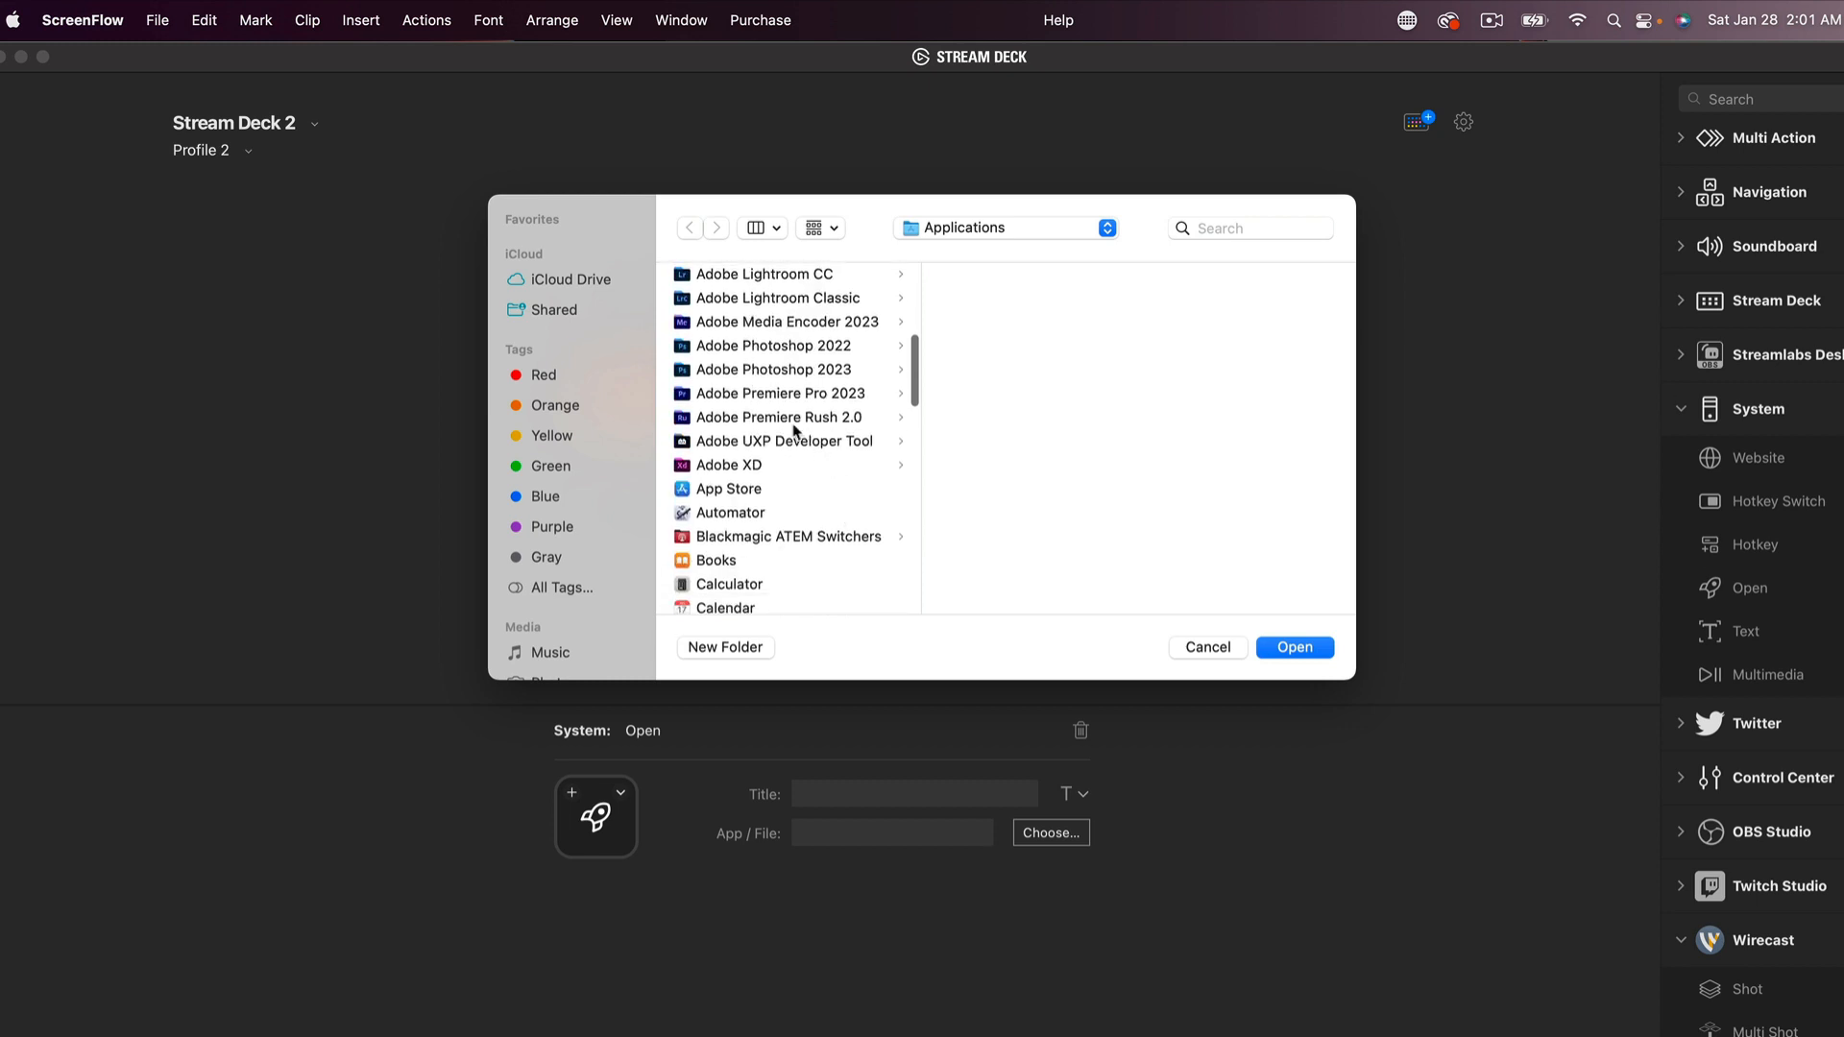
click(713, 376)
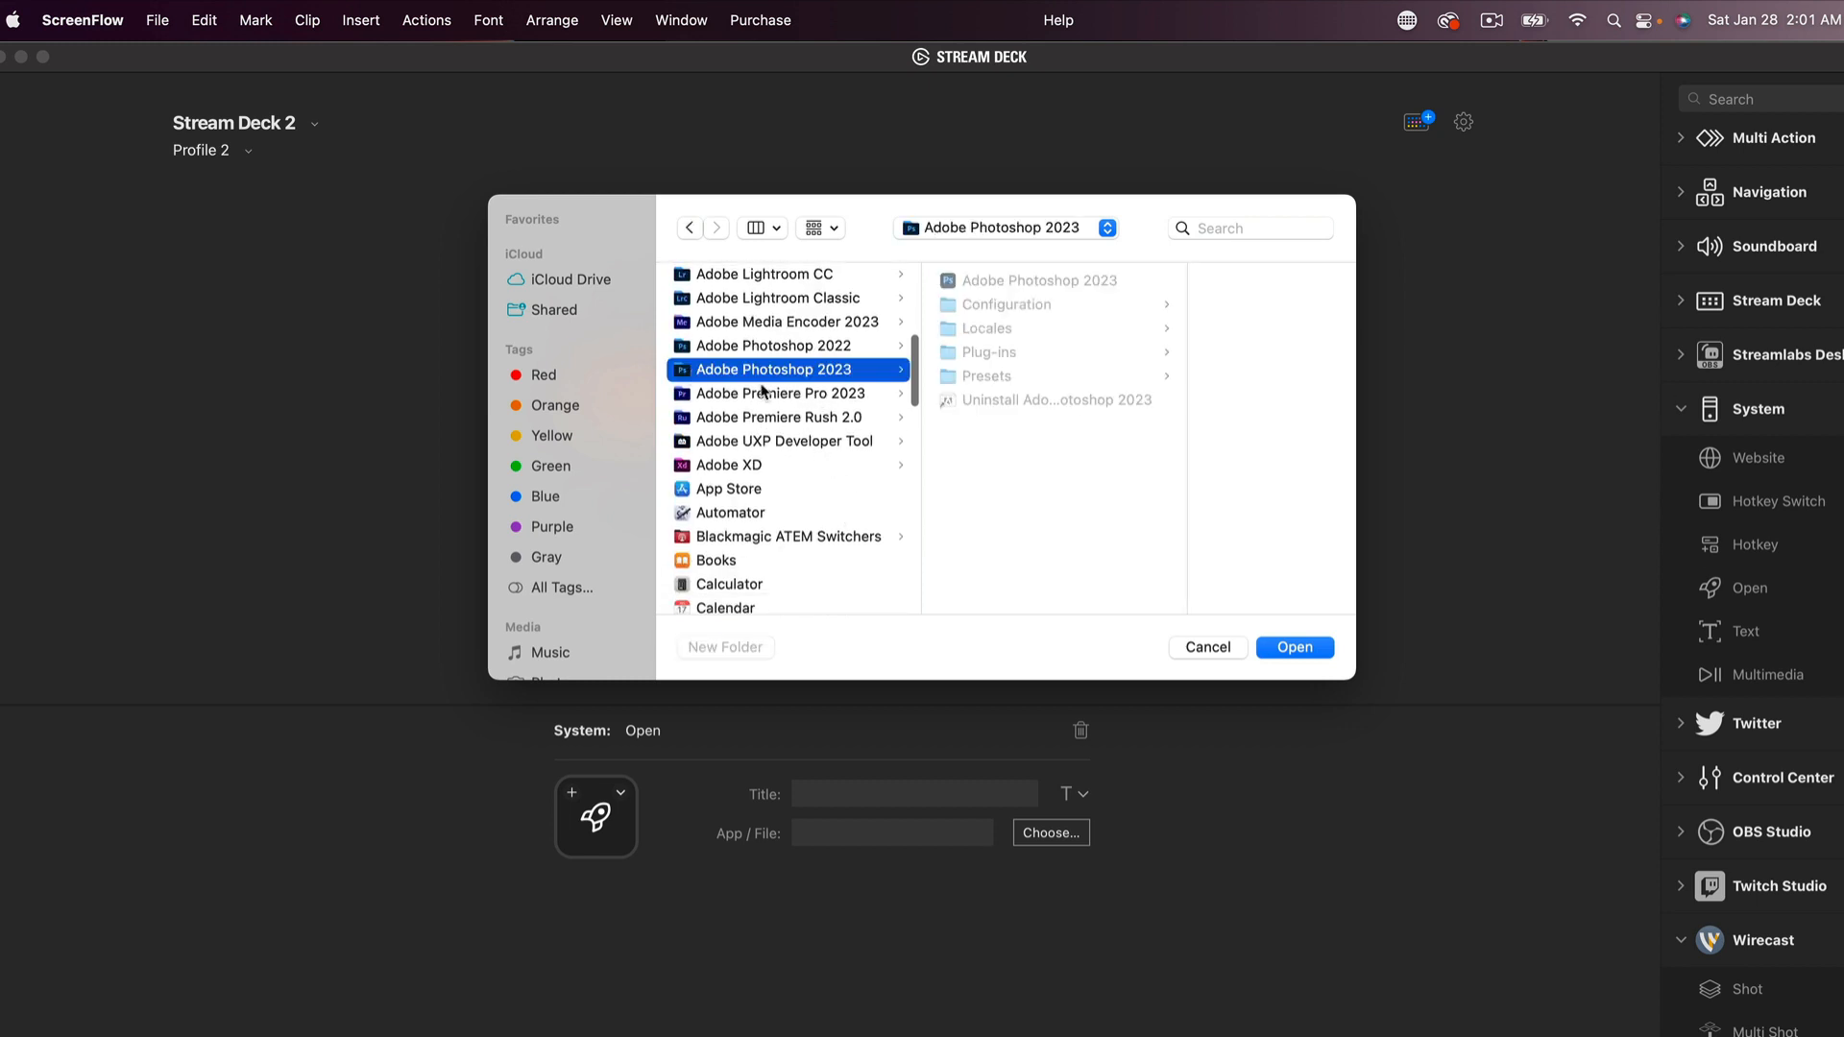
click(1028, 281)
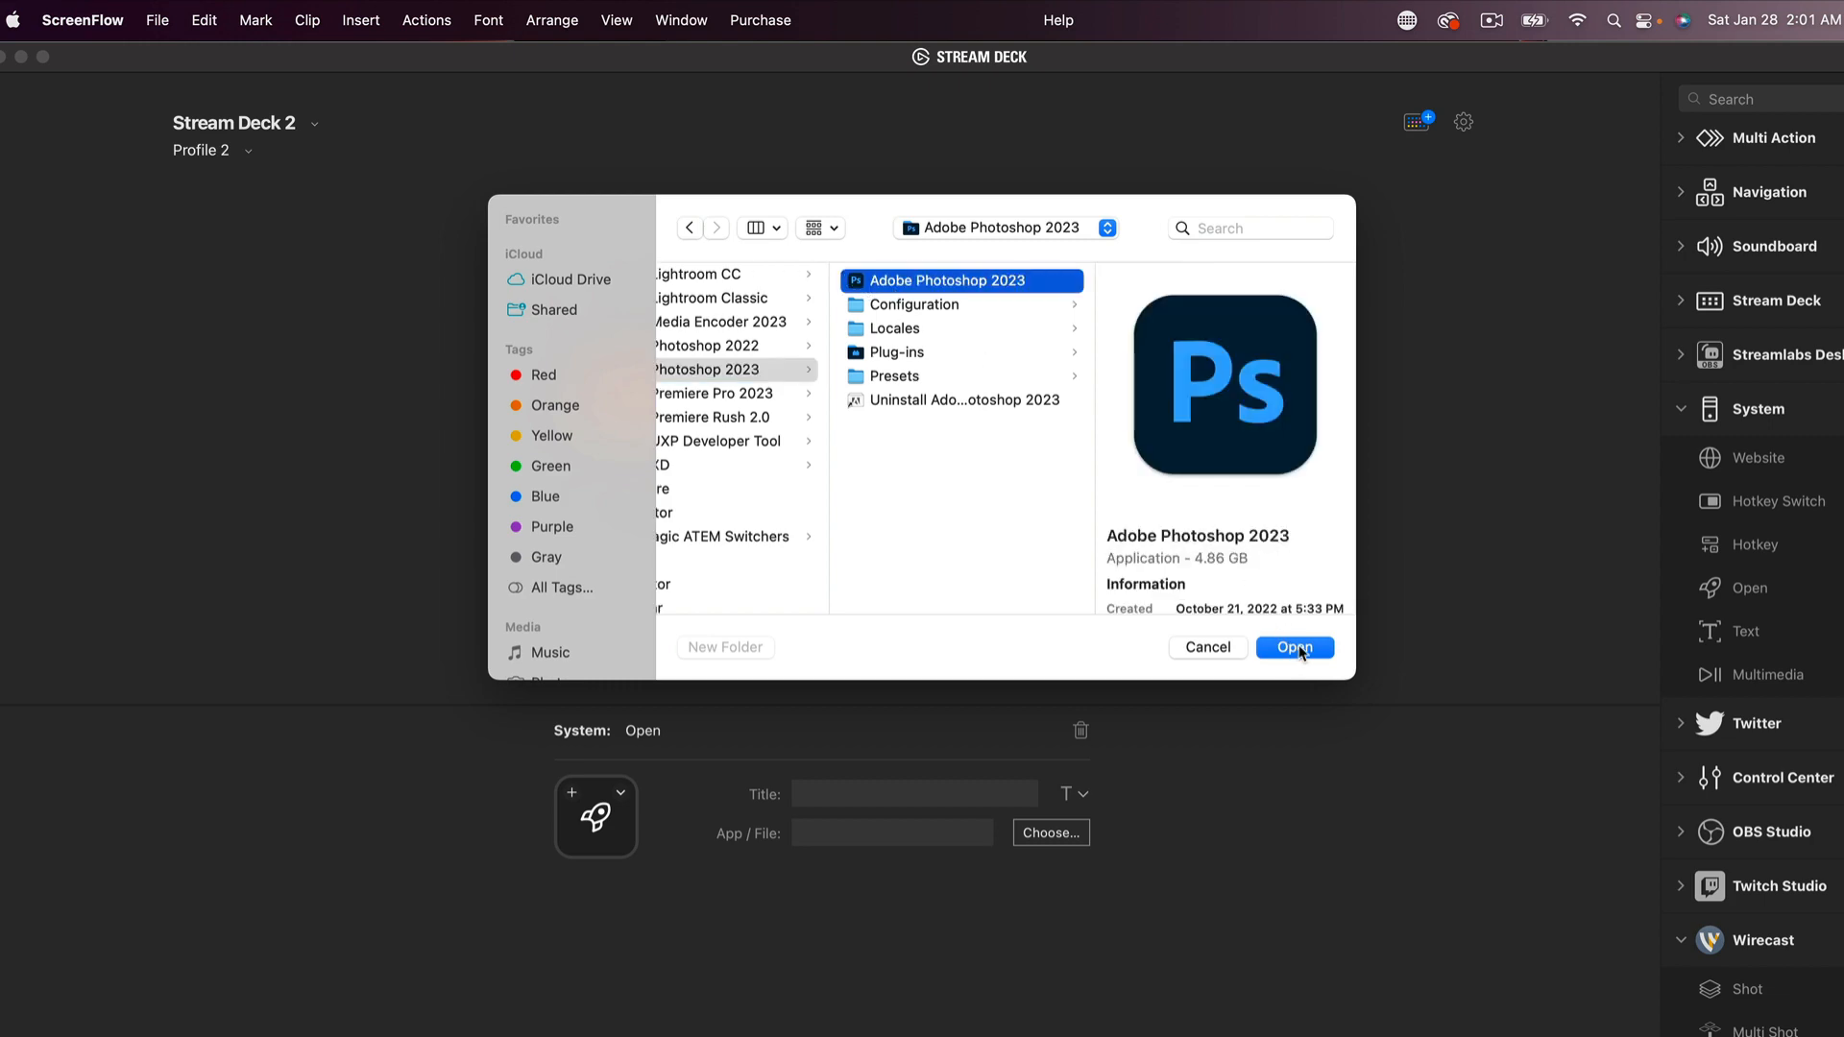
click(1296, 649)
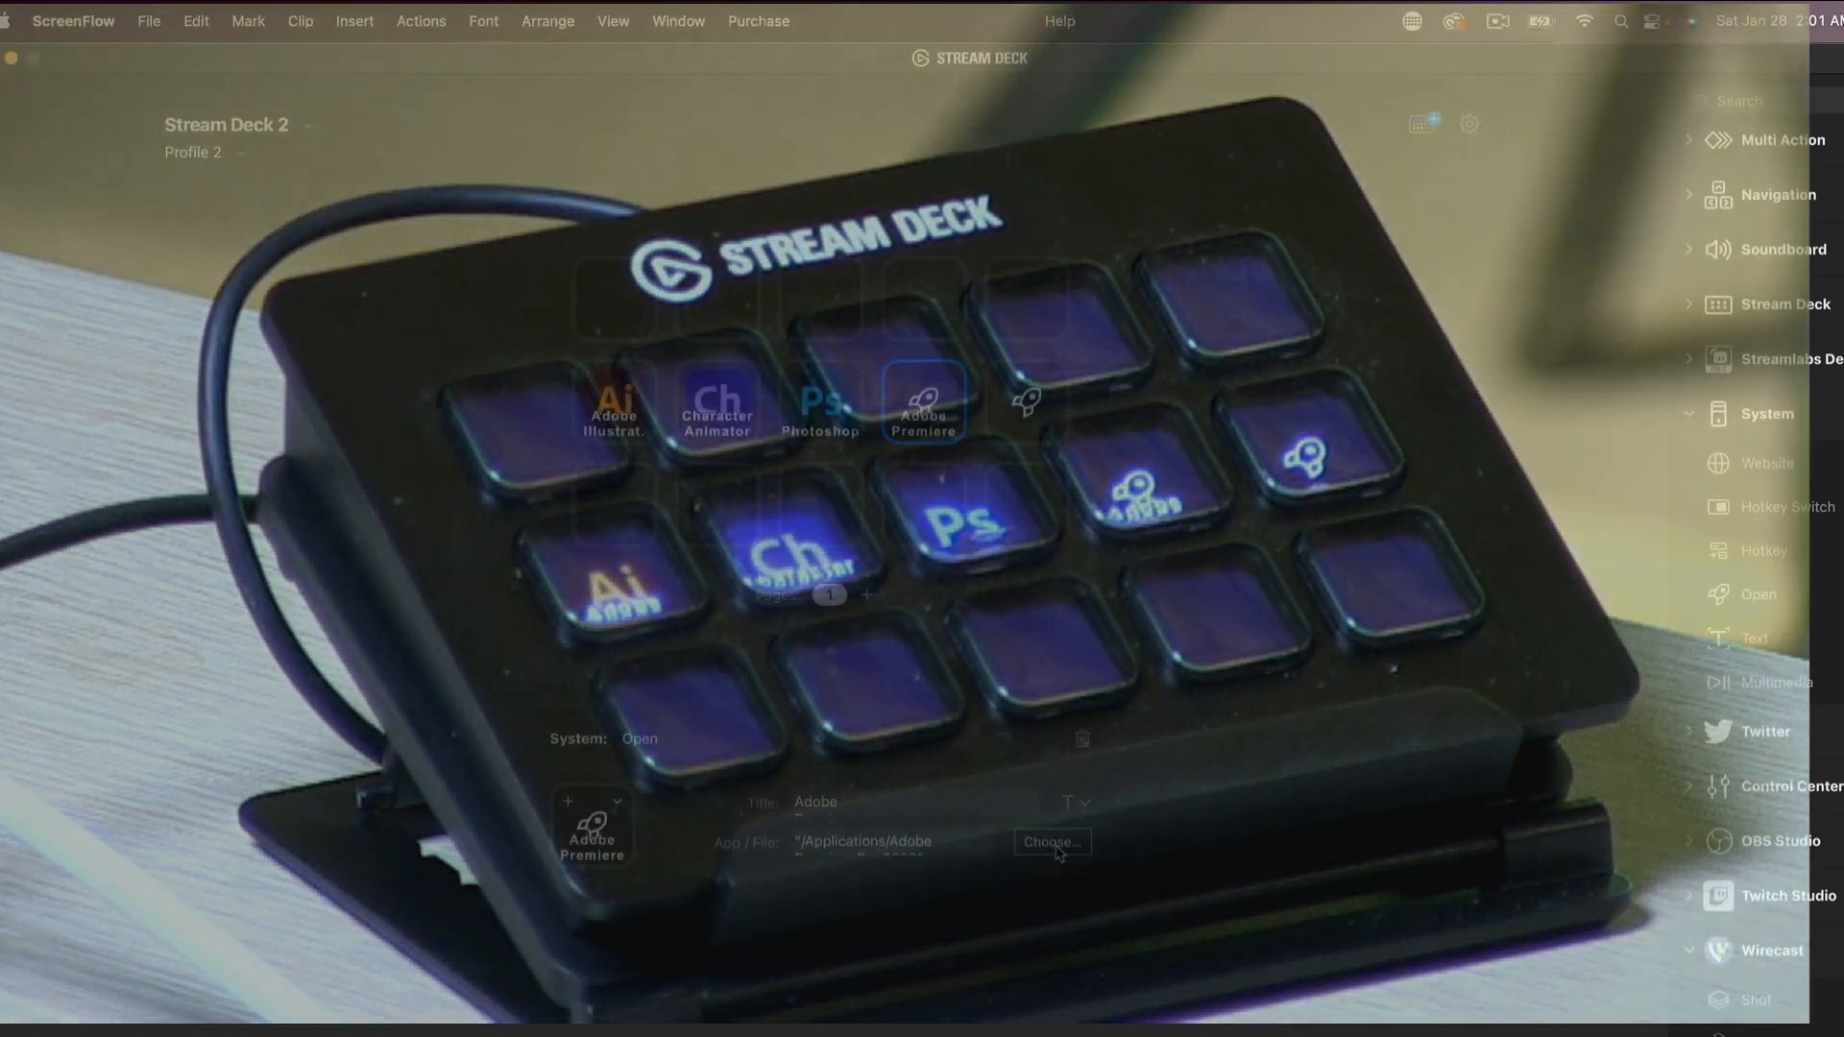
- Assign the Adobe XD application to the Open action on the fifth key of the middle row
scroll(810, 471, down, 5)
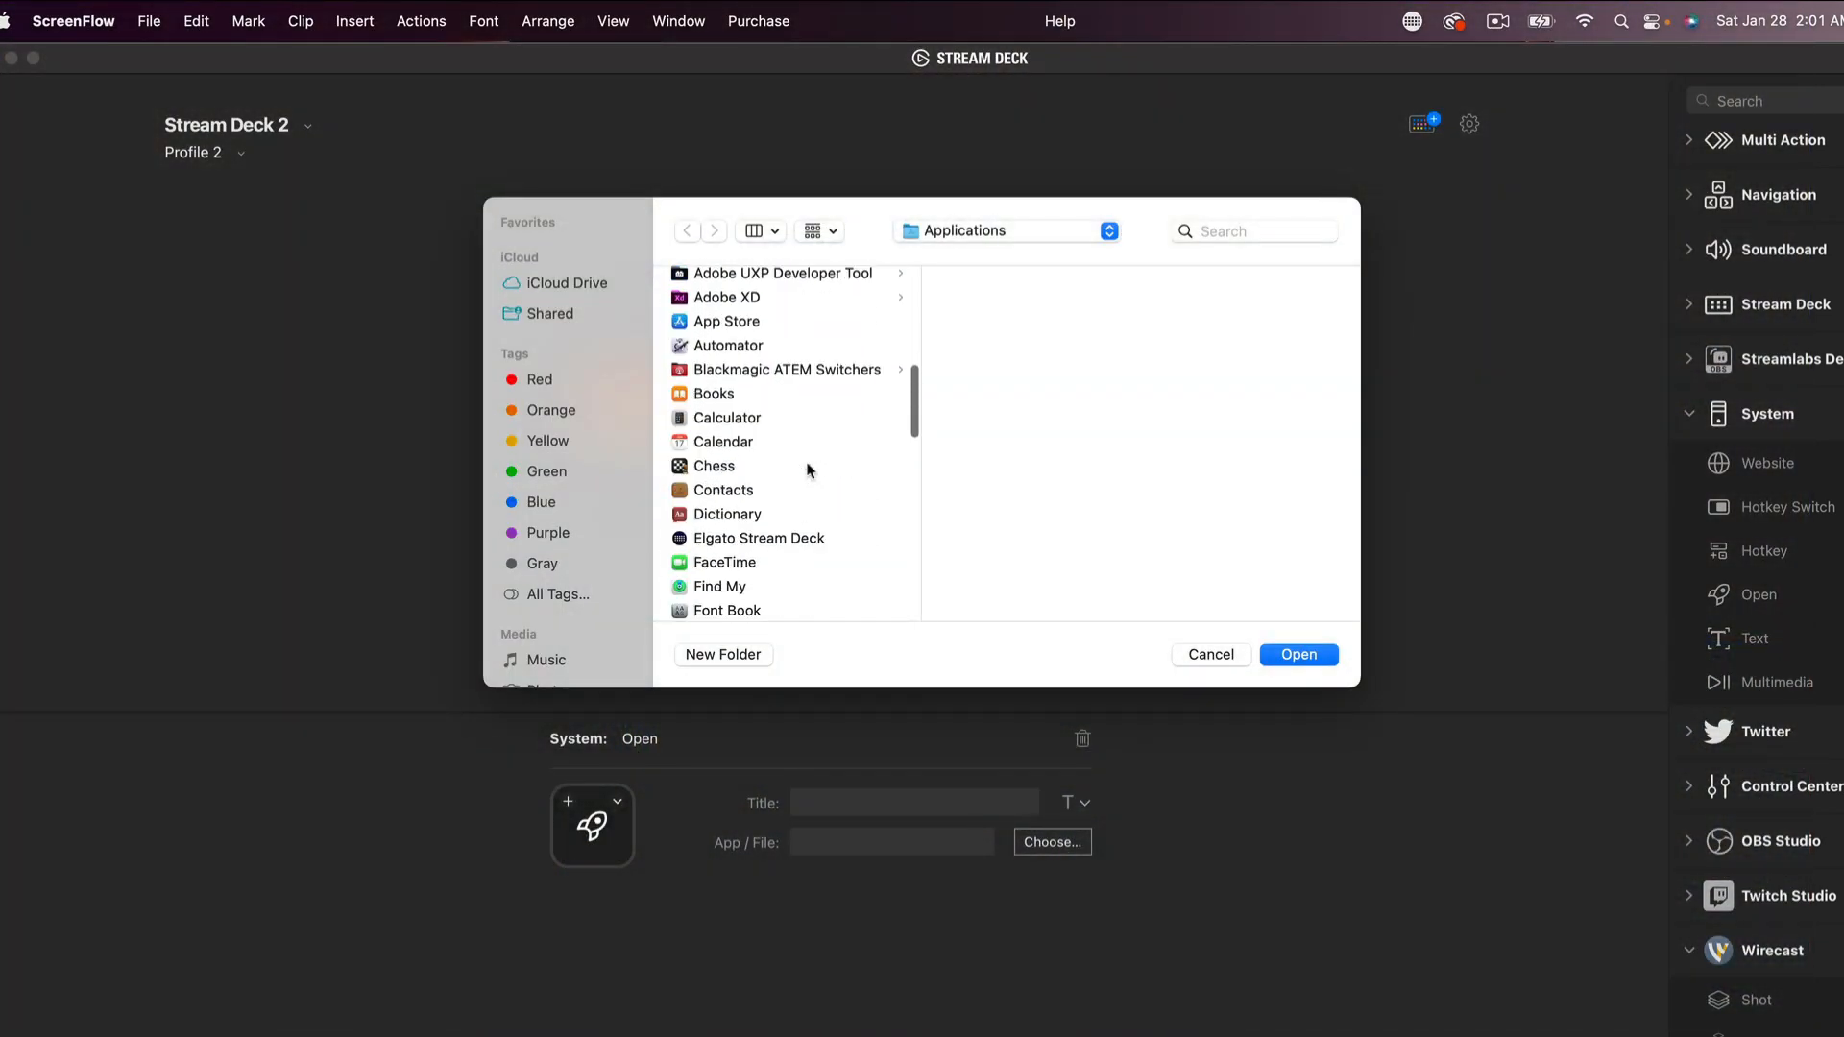
scroll(810, 471, down, 5)
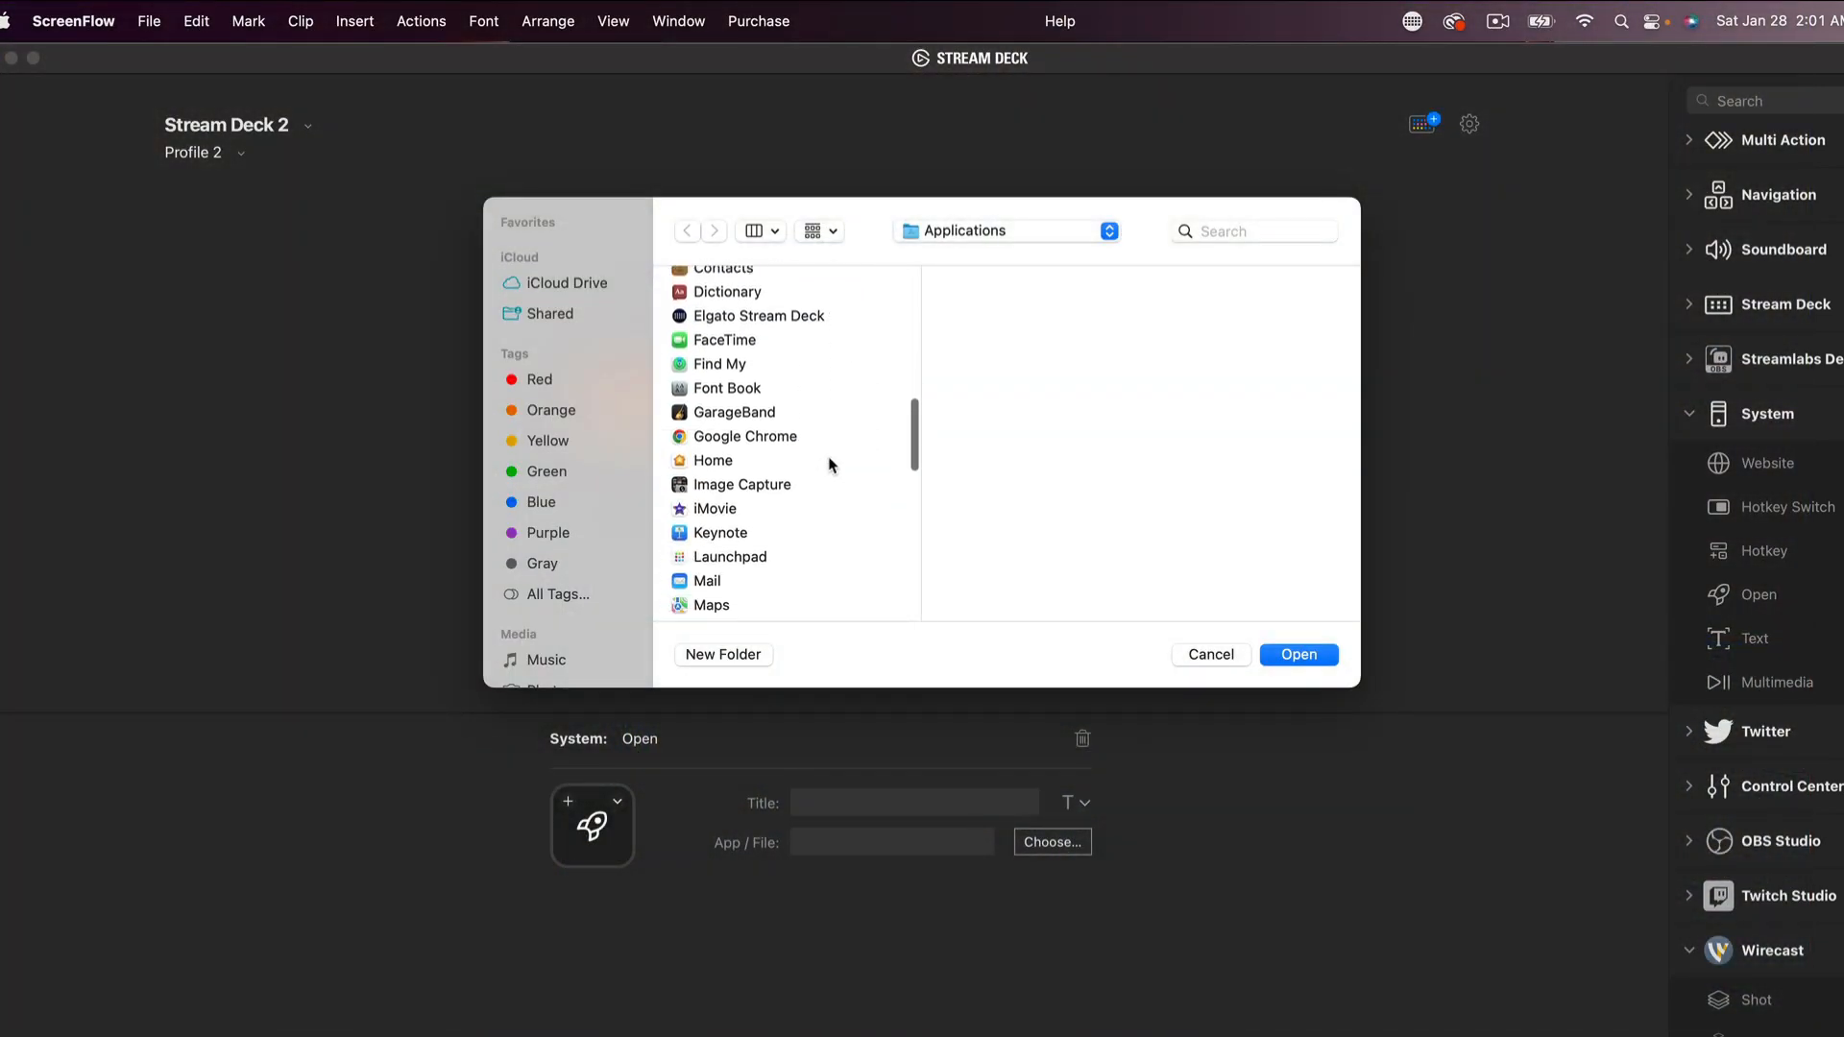
drag(915, 471, 914, 388)
click(826, 408)
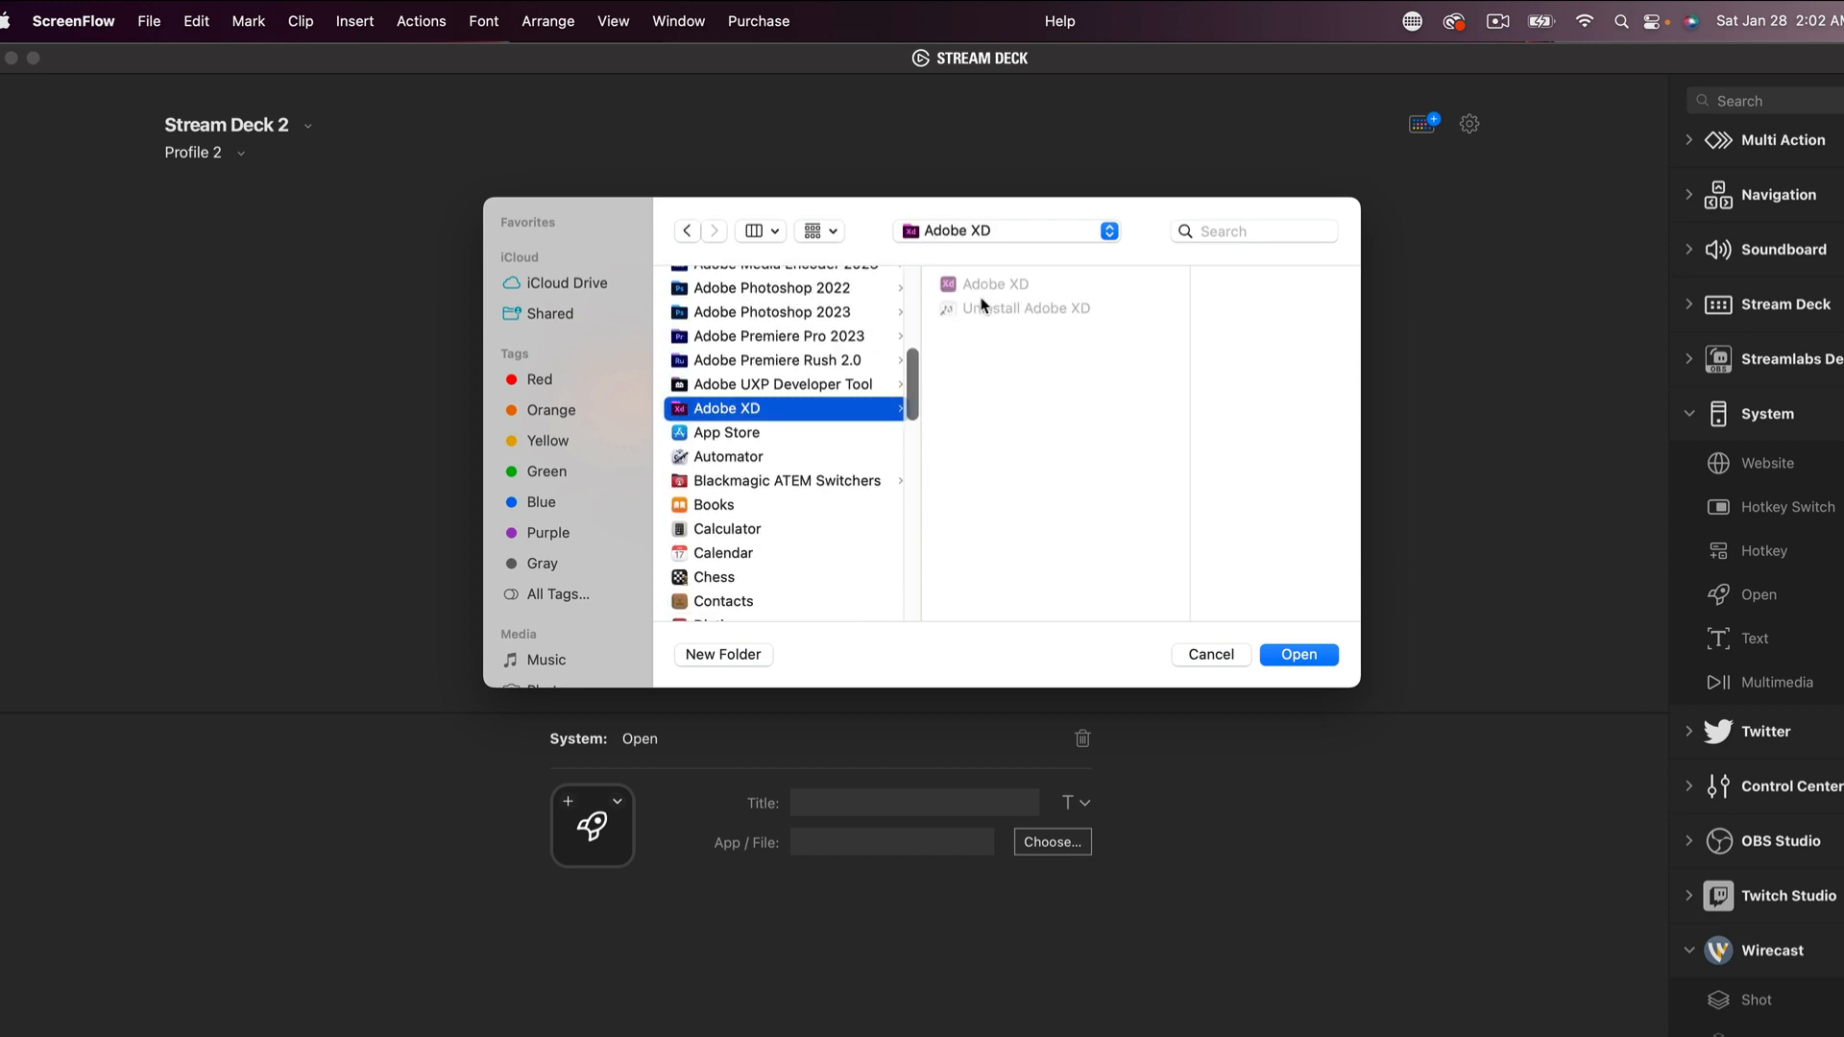
click(948, 286)
click(1299, 654)
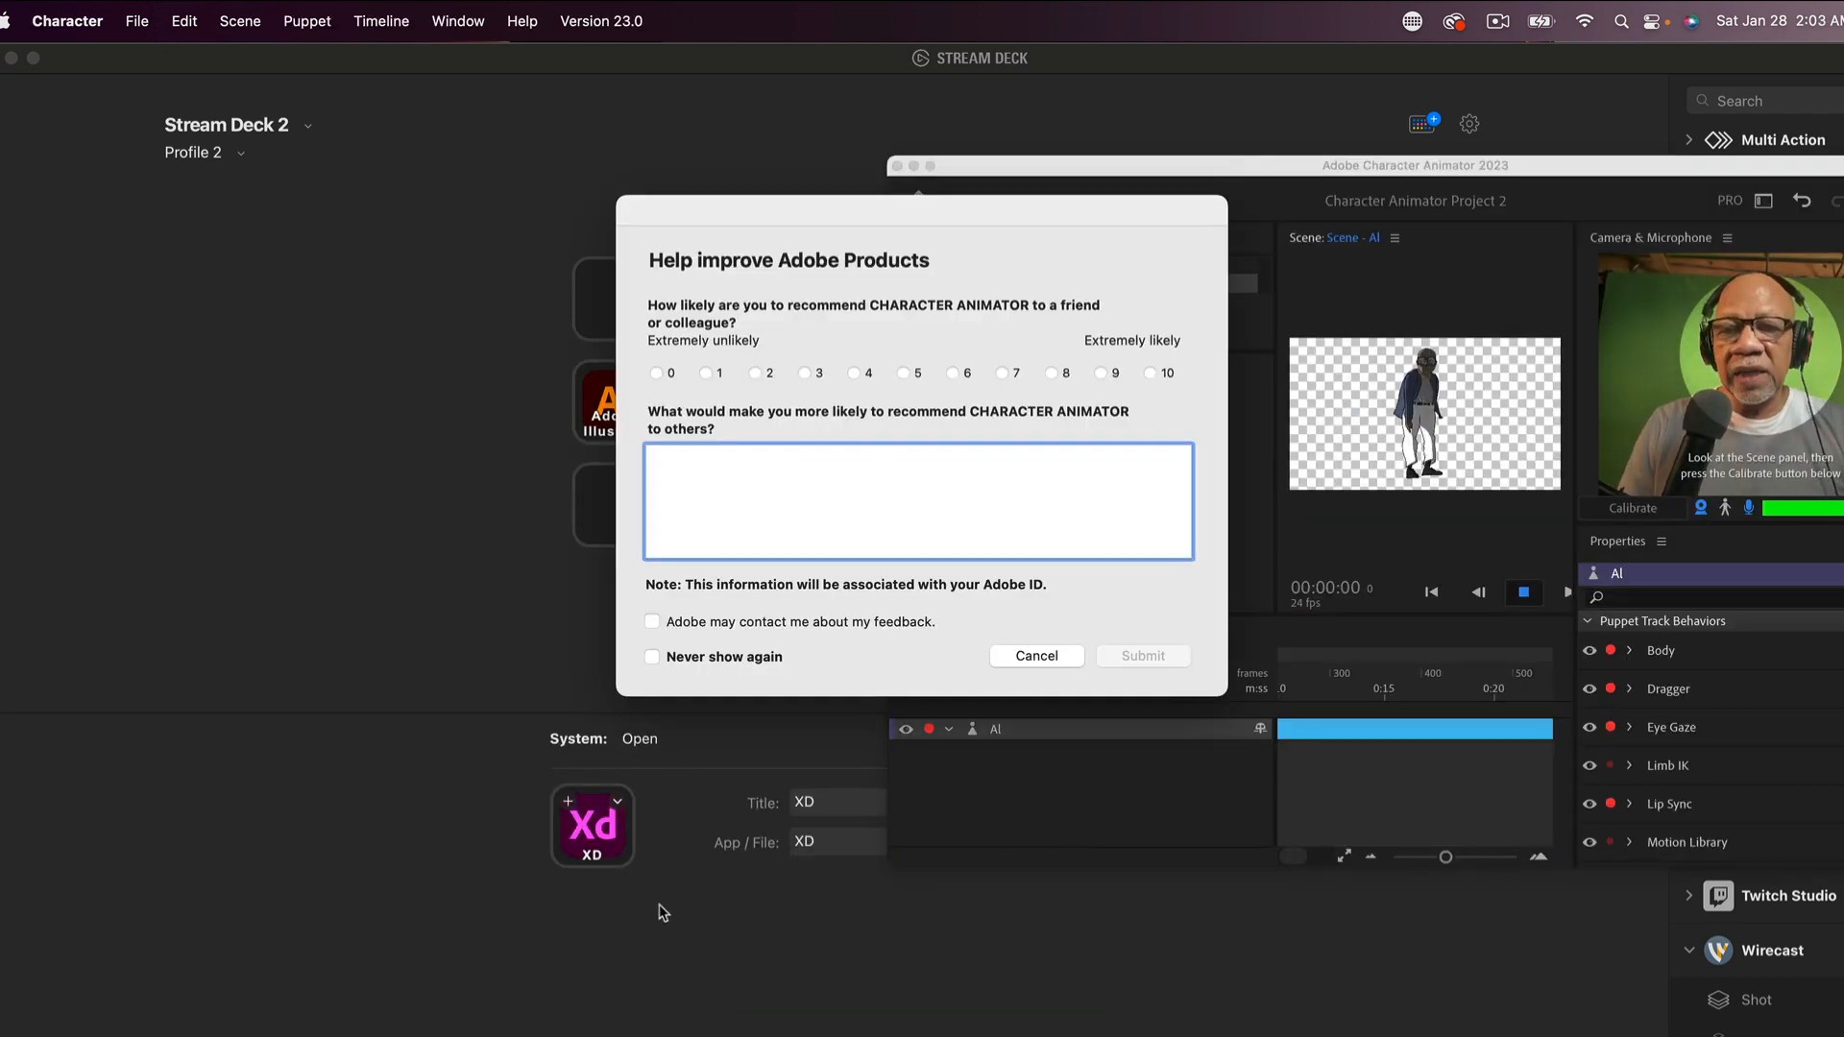
- Dismiss the Help improve Adobe Products survey in Character Animator without submitting feedback
click(1037, 657)
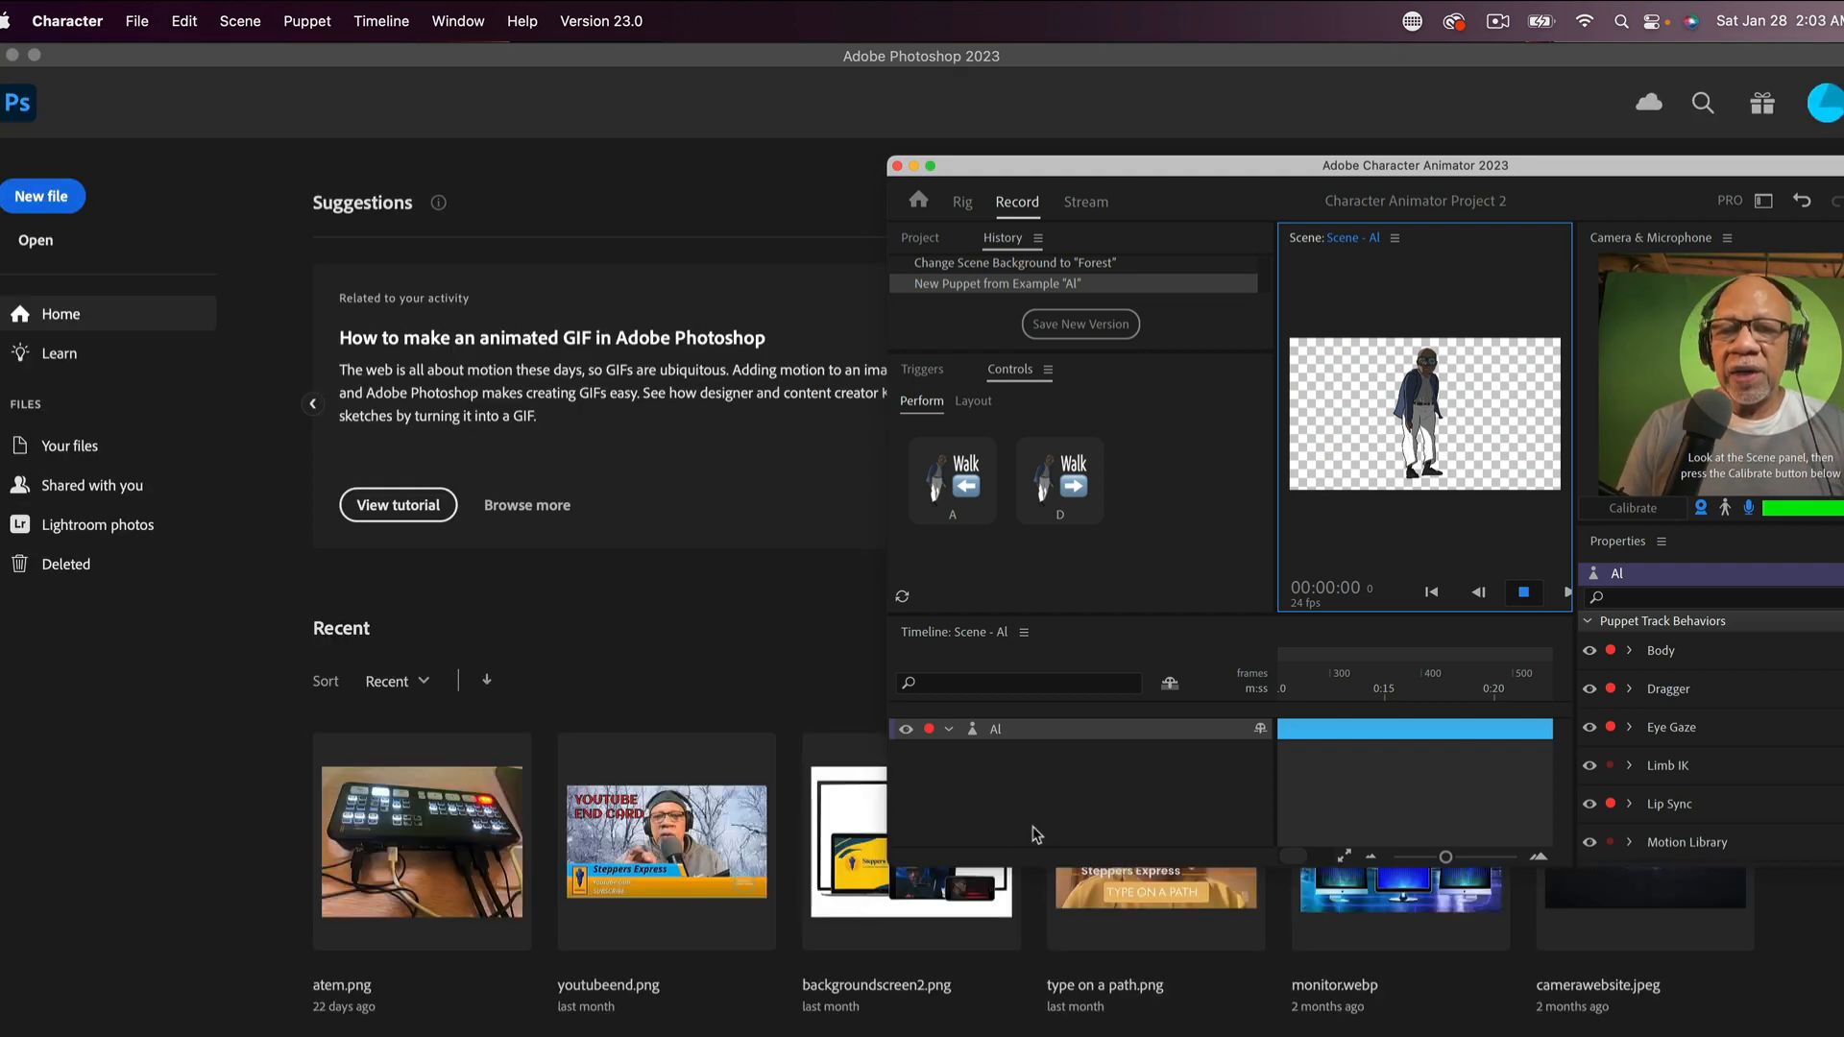
scroll(1037, 836, left, 1)
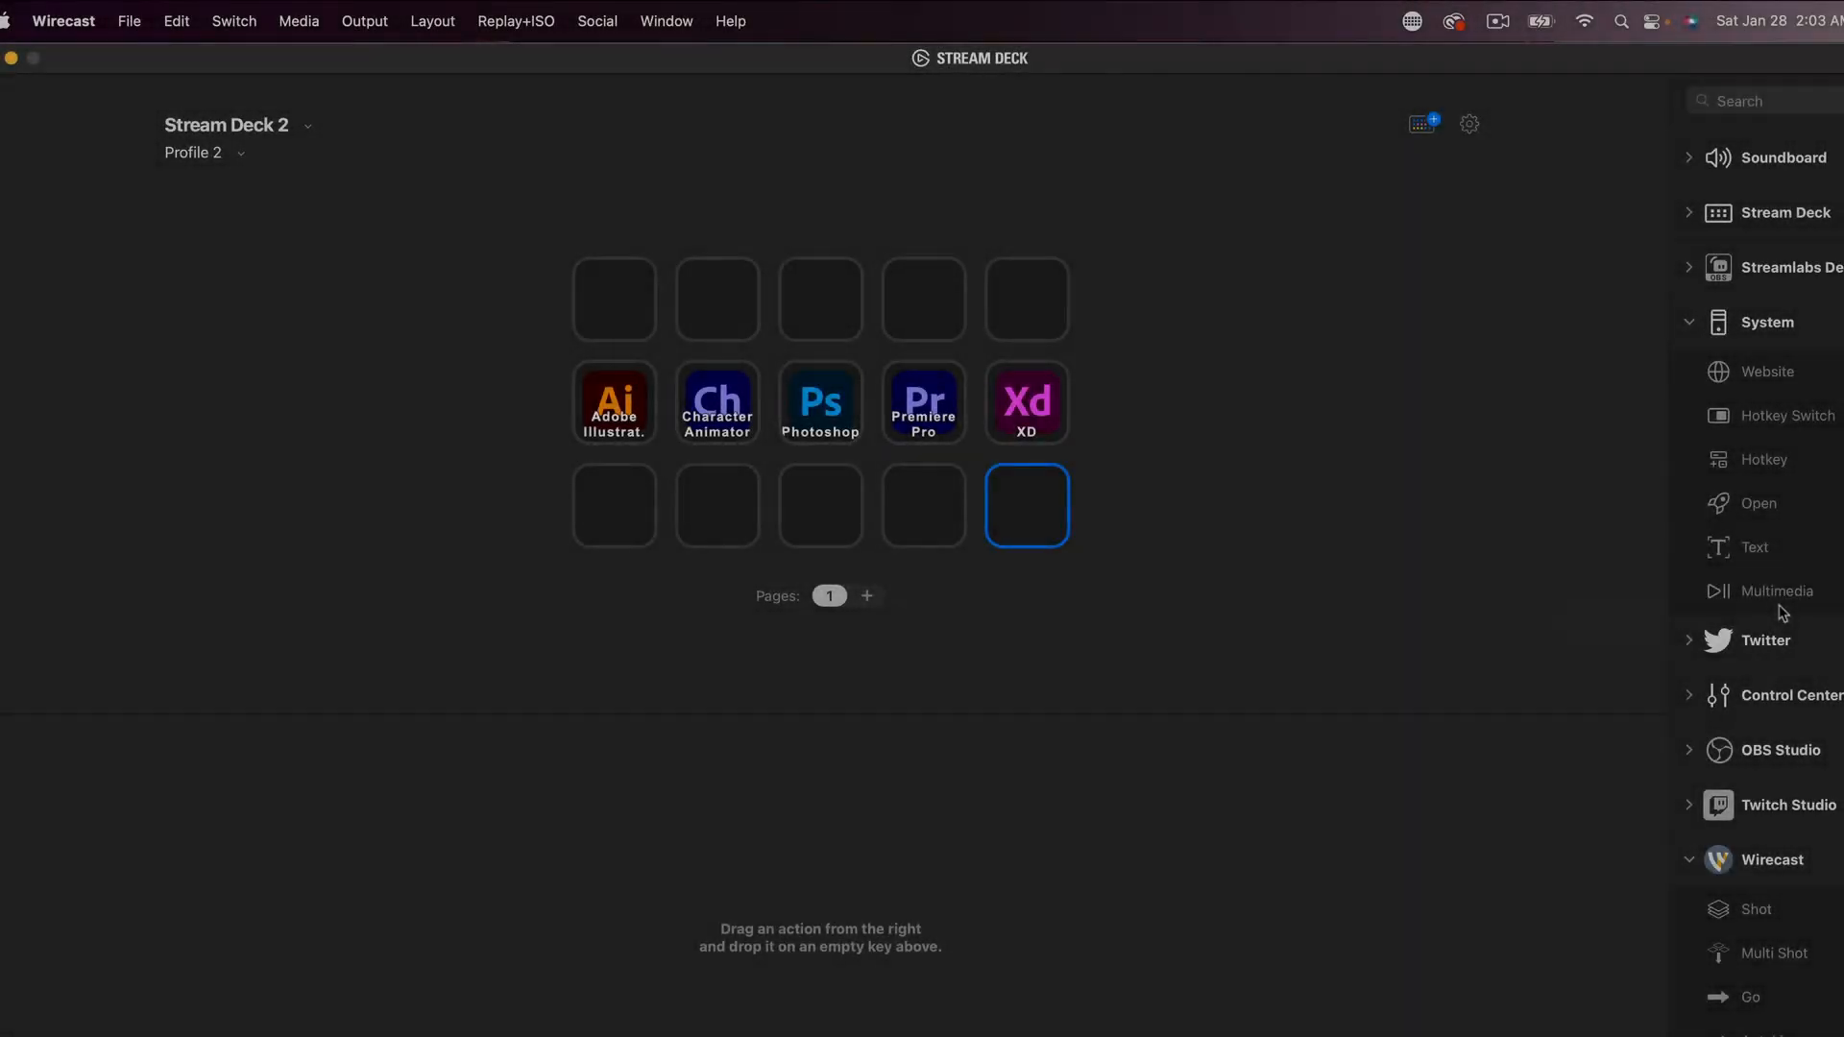
- Add a second page to Profile 2, check its Previous page key, and return to page 1
scroll(1782, 609, up, 2)
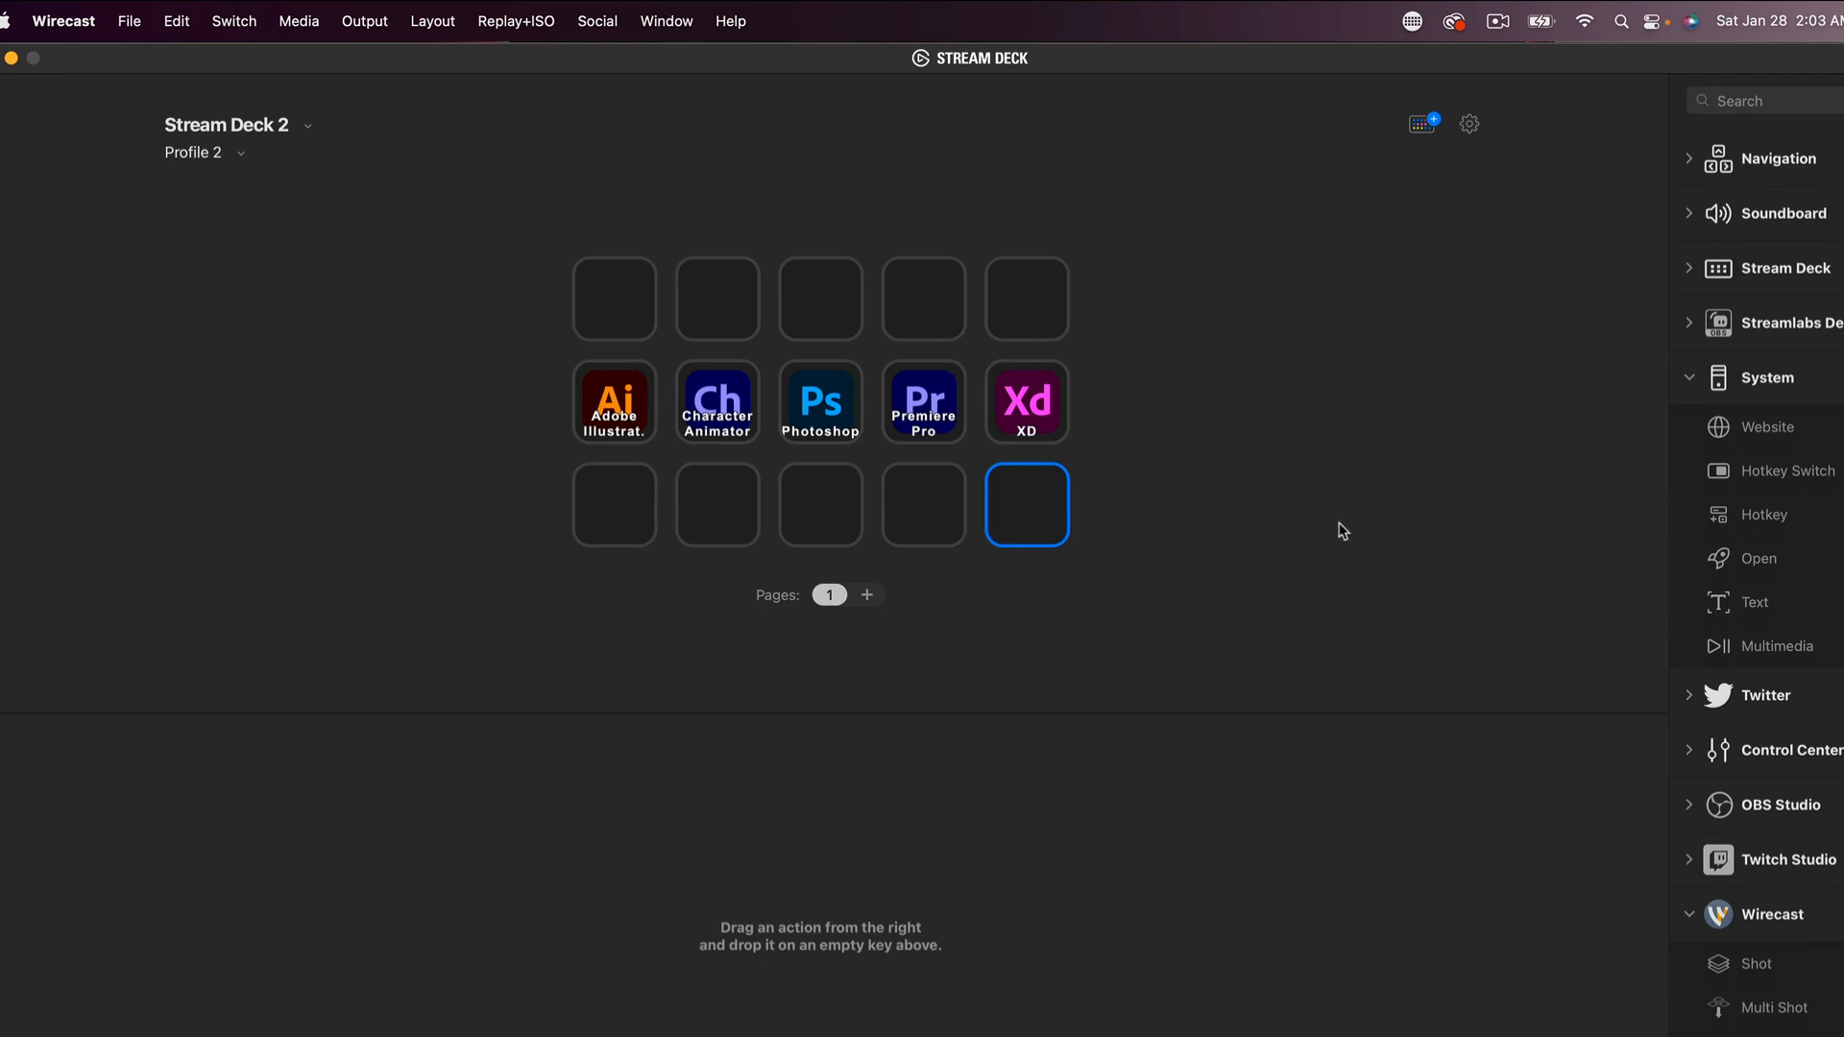
click(866, 596)
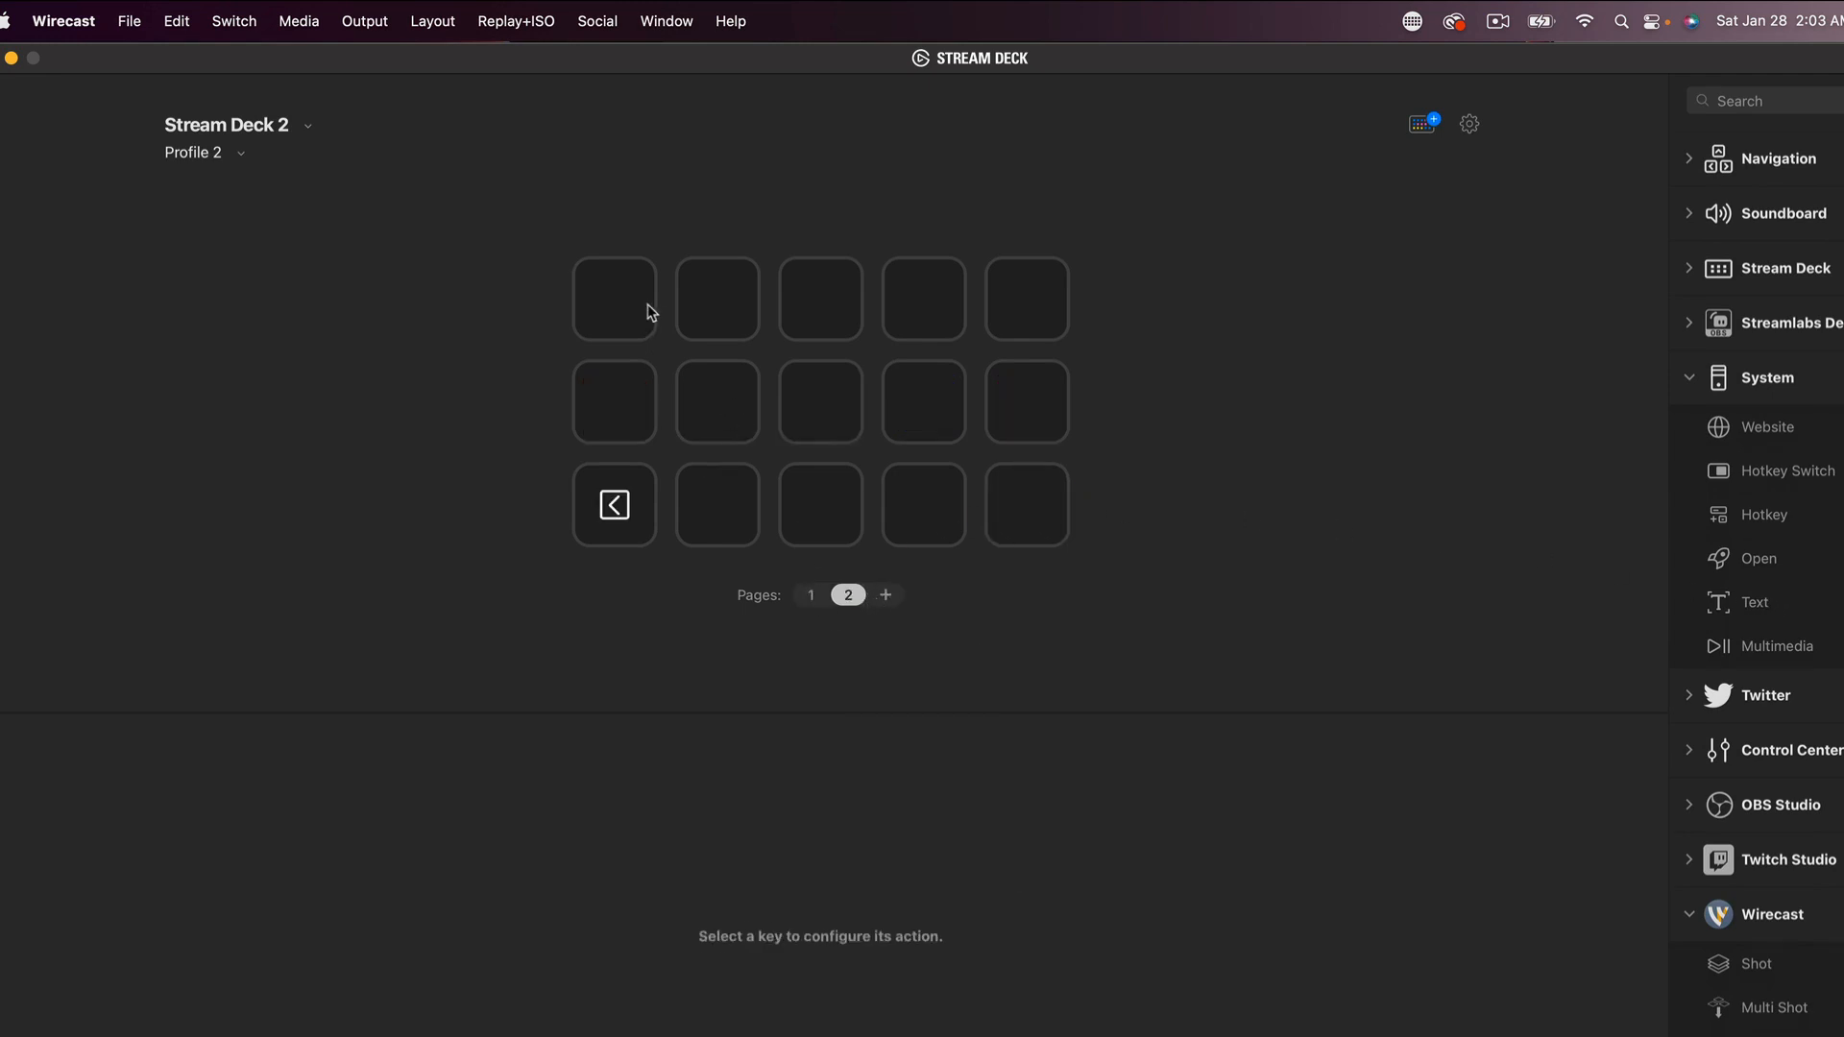
click(617, 514)
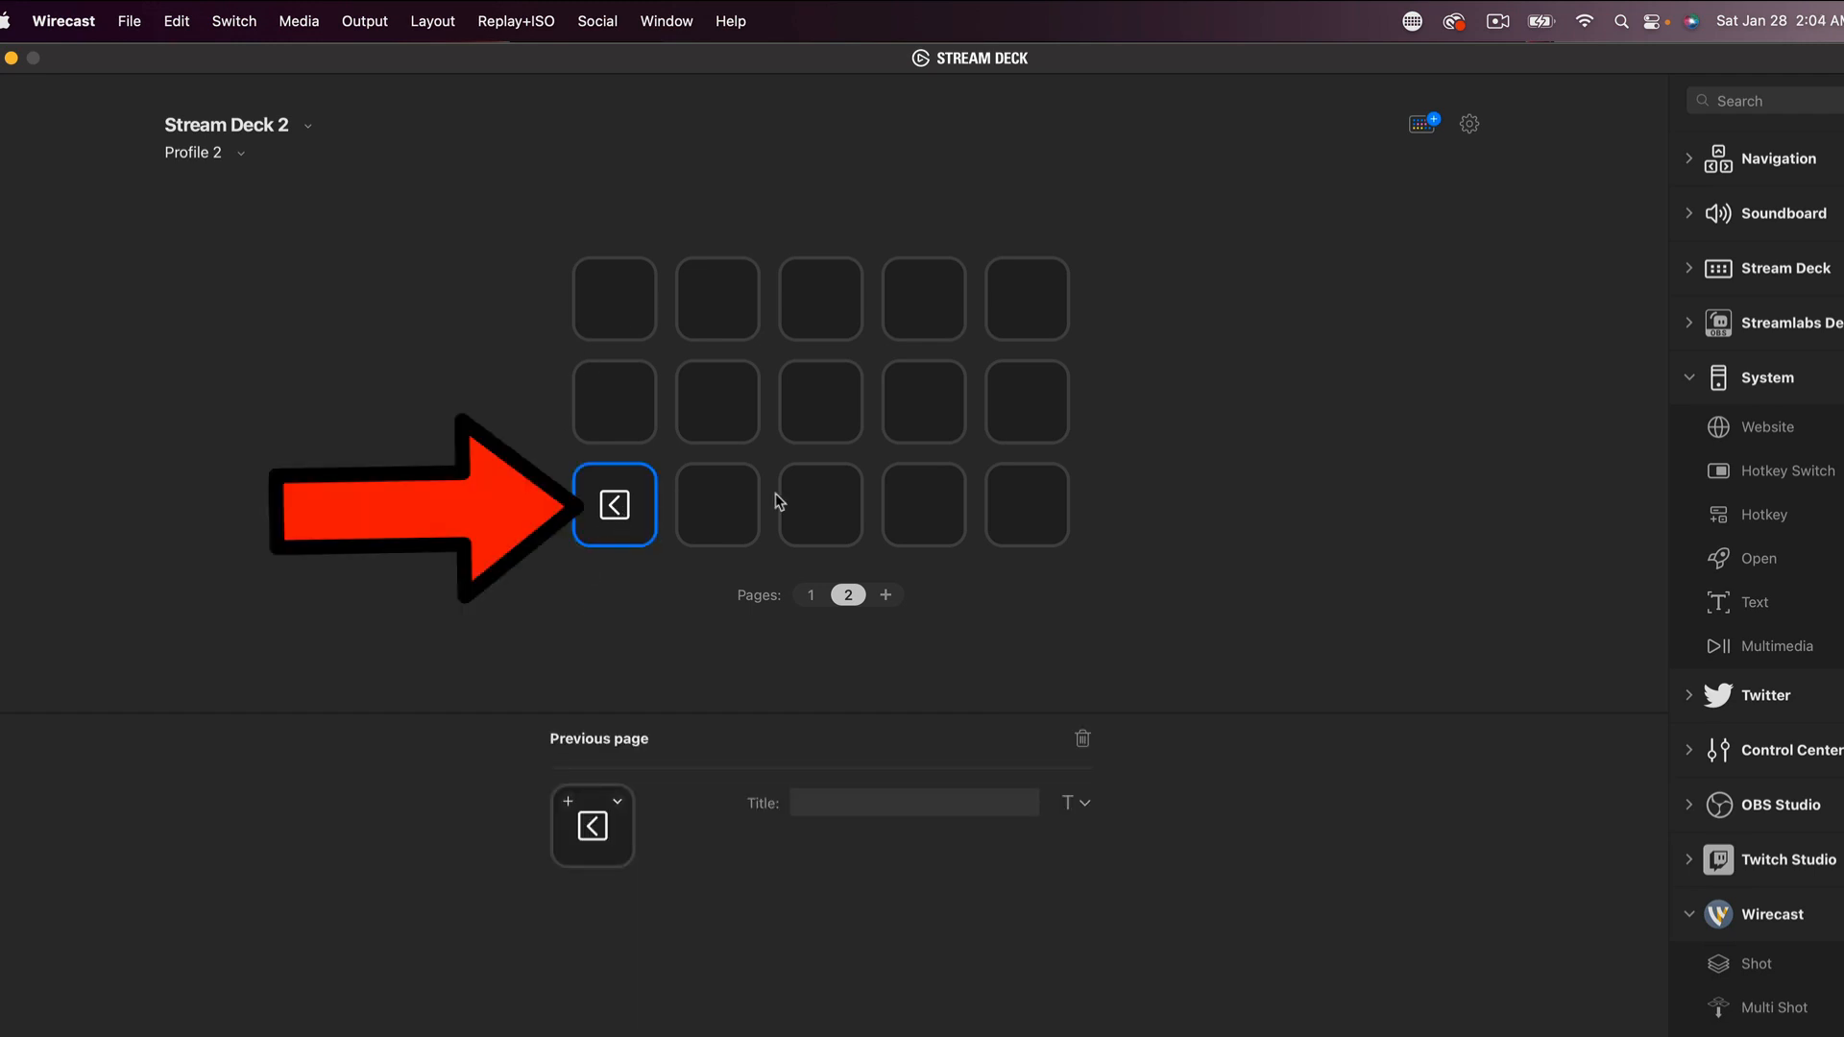
click(810, 596)
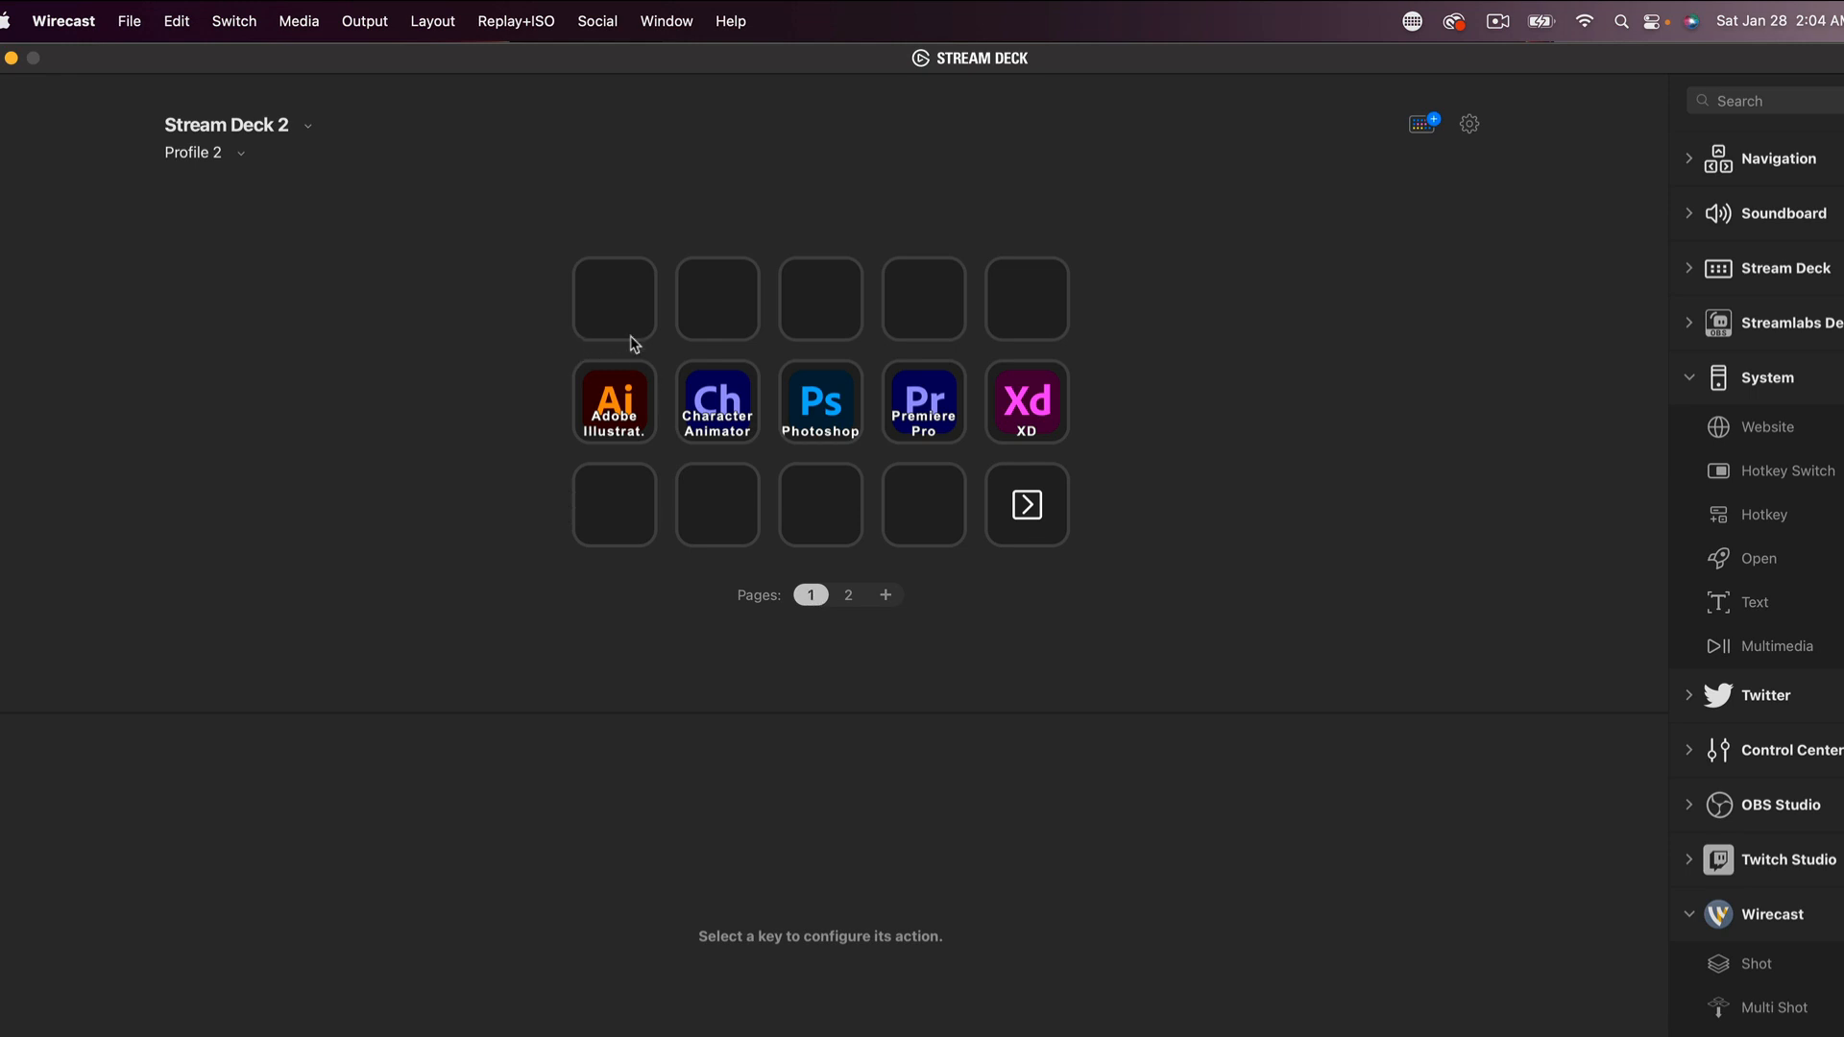